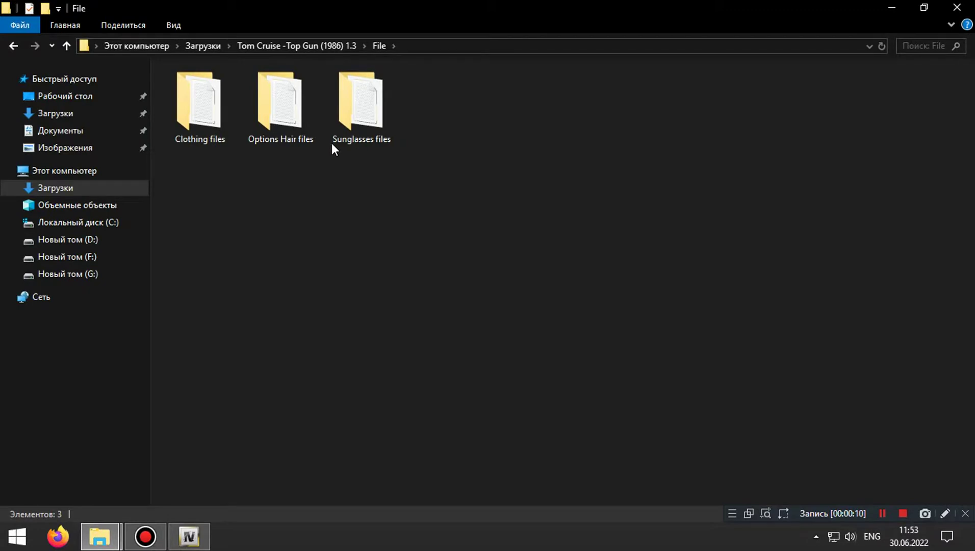
- Open the Clothing files folder and restore its window so that it fills about the left half of the desktop
left_click(210, 130)
double_click(209, 130)
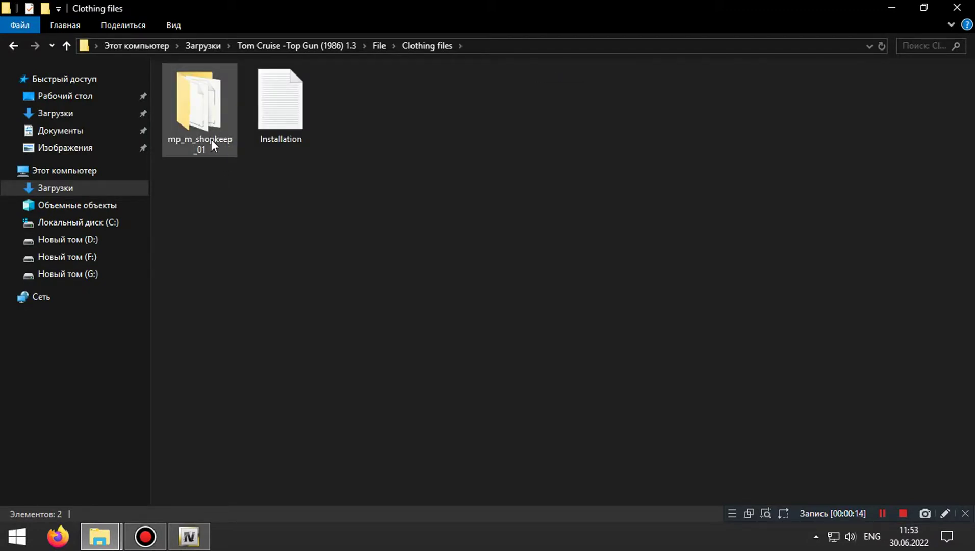
left_click(924, 8)
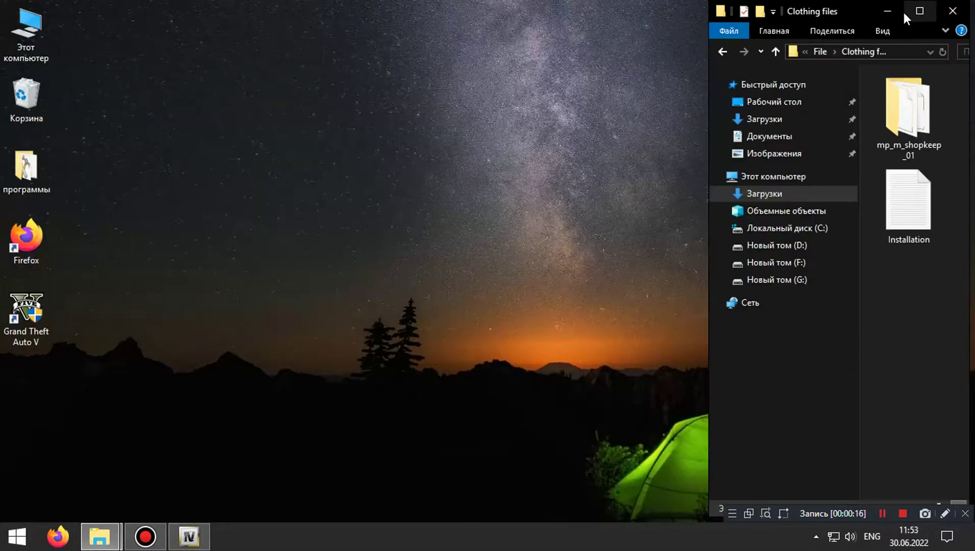
left_click_drag(851, 9, 158, 9)
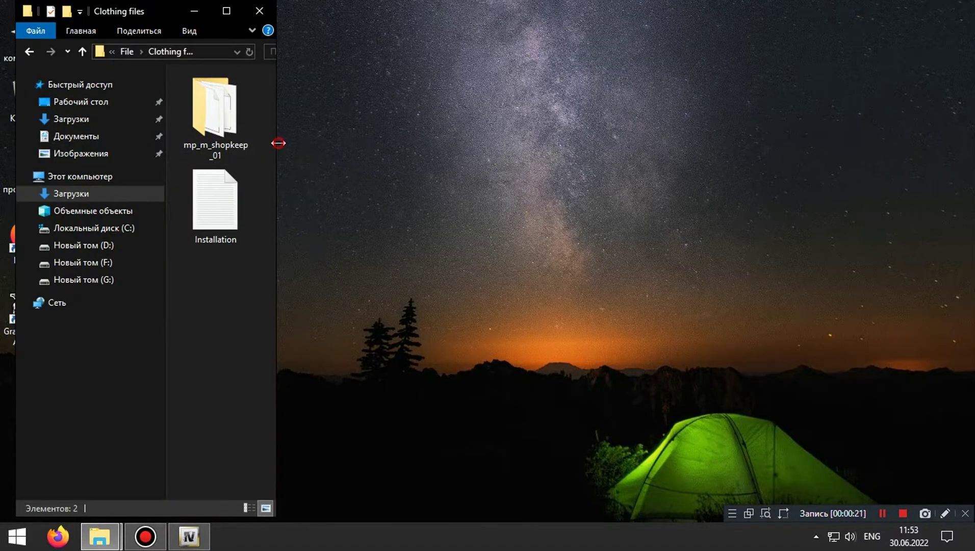
left_click_drag(276, 144, 511, 170)
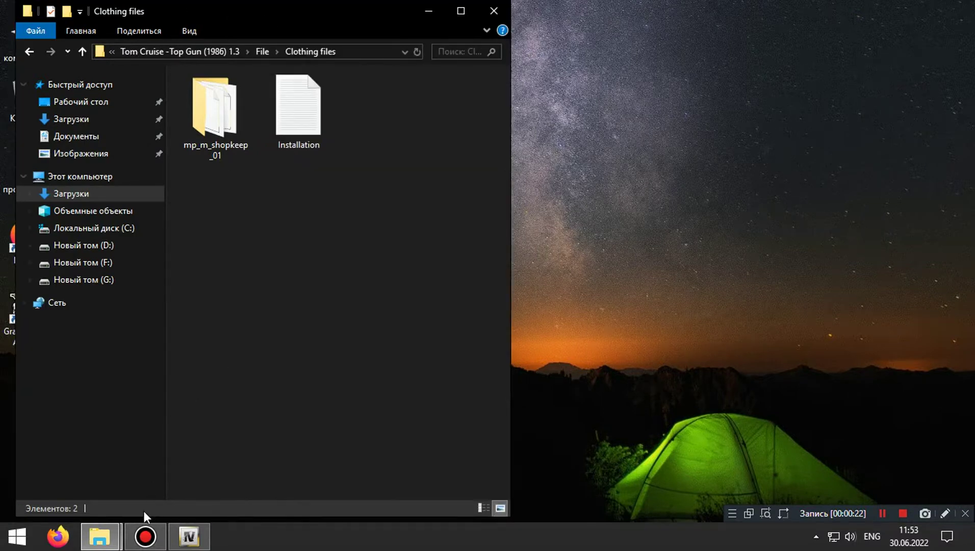
- Open the 0f8cff-Tom Cruise folder in the other Explorer window and size that window to sit beside the Clothing files window
mouse_move(92, 546)
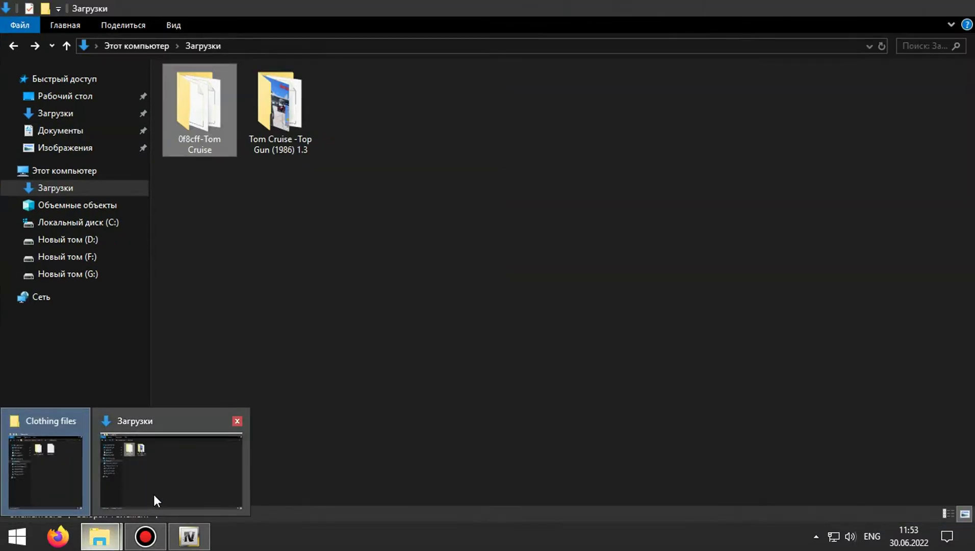
left_click(154, 492)
left_click(231, 206)
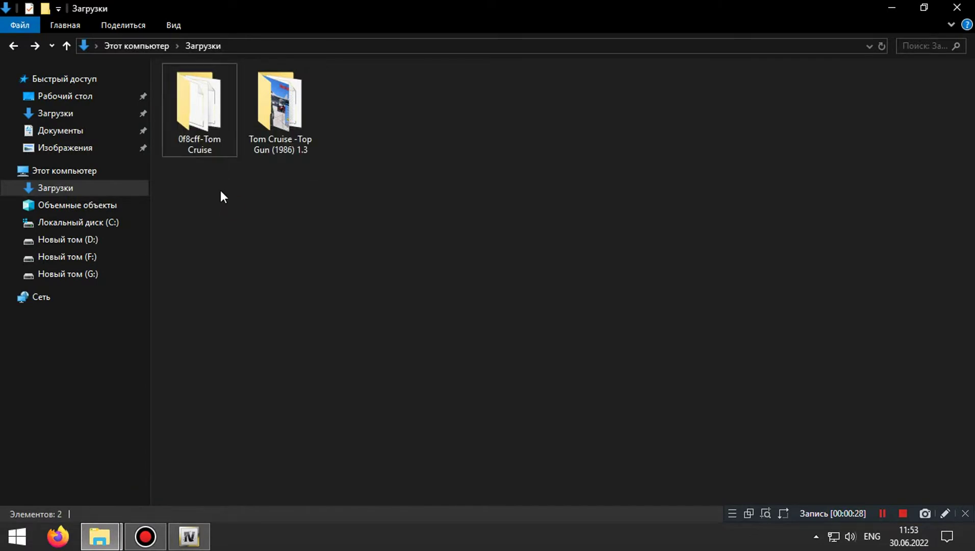
double_click(208, 149)
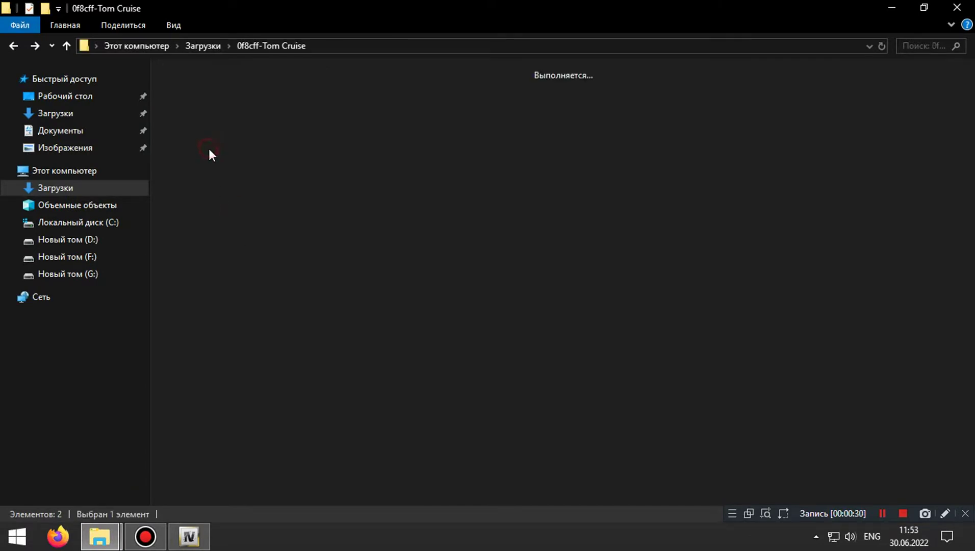
left_click(924, 7)
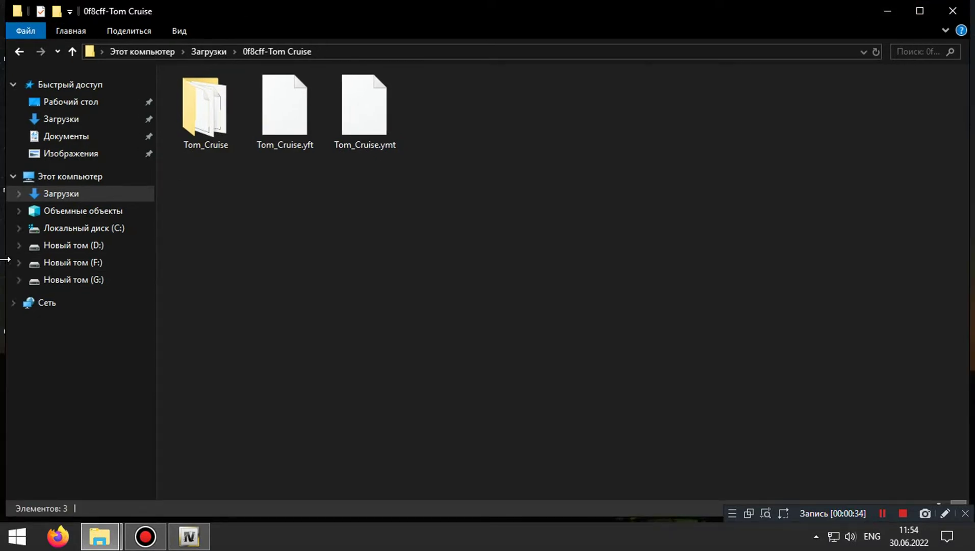
left_click_drag(6, 259, 525, 255)
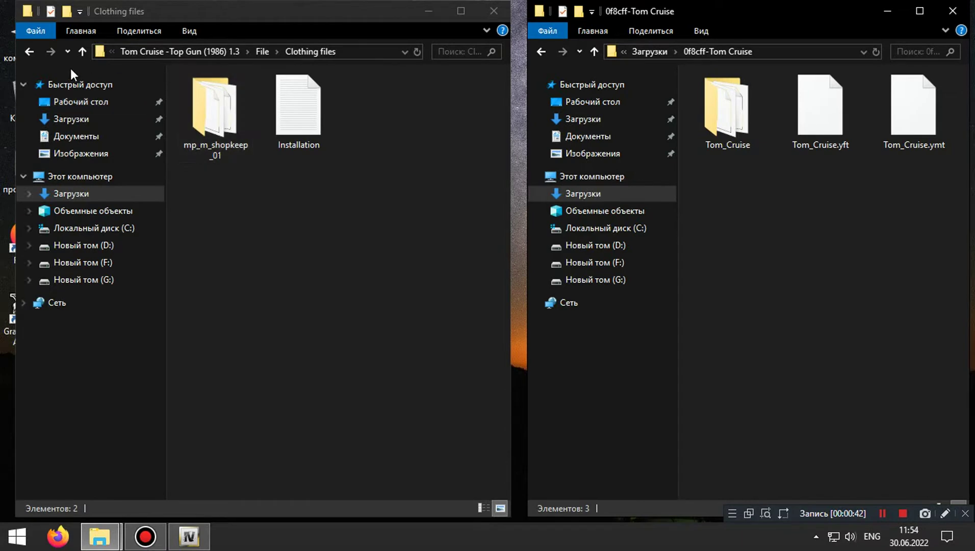
- View the "1) Version 1.3" preview picture in the Tom Cruise -Top Gun (1986) 1.3 folder and close it
left_click(31, 52)
left_click(30, 52)
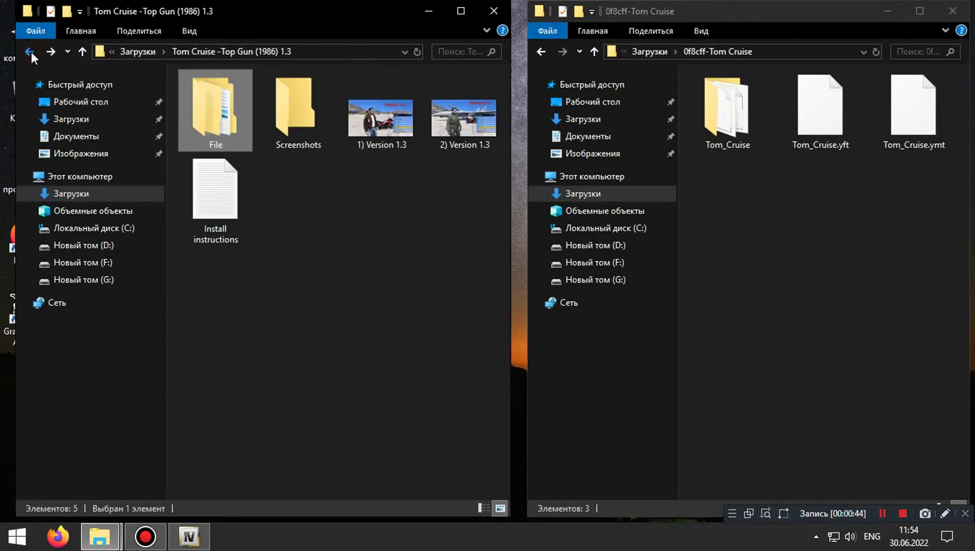
double_click(384, 141)
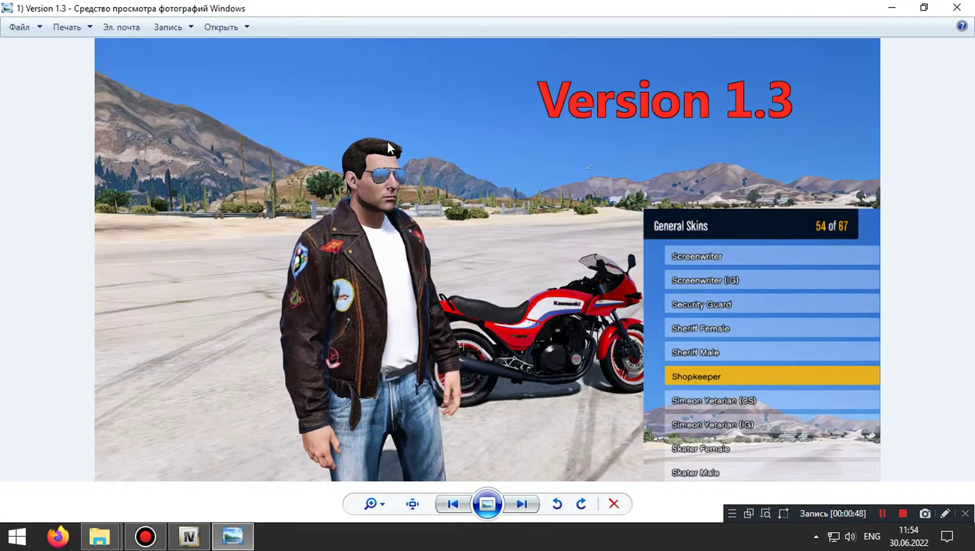
left_click(957, 7)
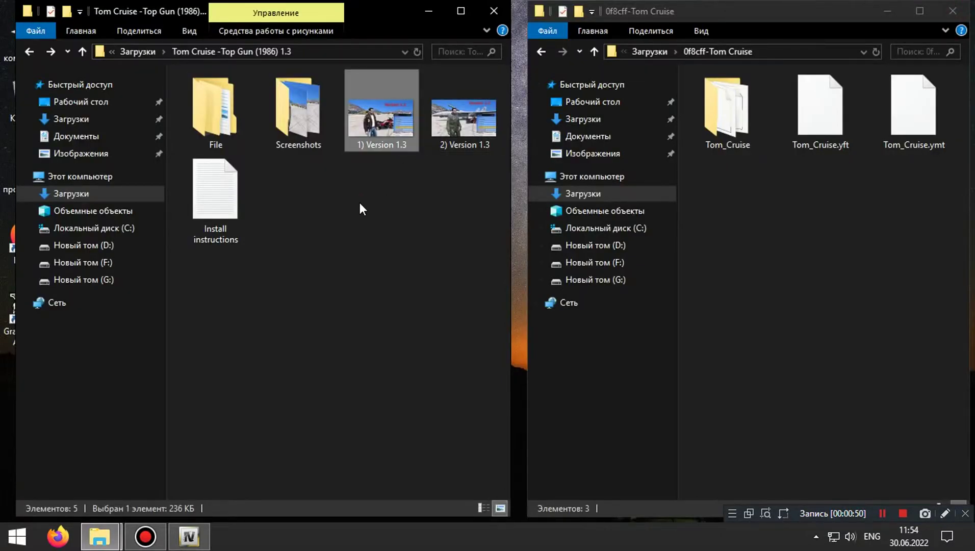
- Return to File > Clothing files and copy the name of the mp_m_shopkeep_01 folder
double_click(221, 133)
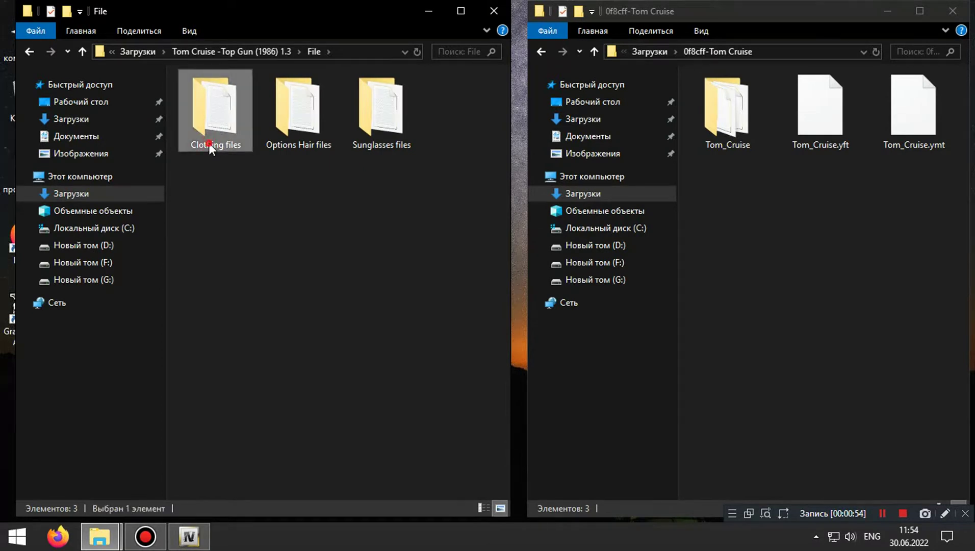
double_click(209, 142)
right_click(217, 142)
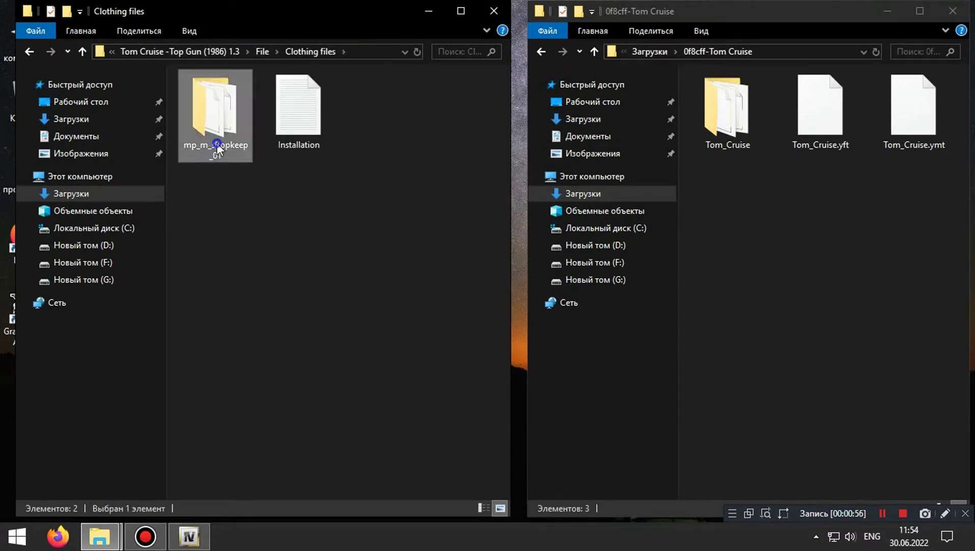
left_click(293, 485)
key("ctrl+c")
right_click(213, 150)
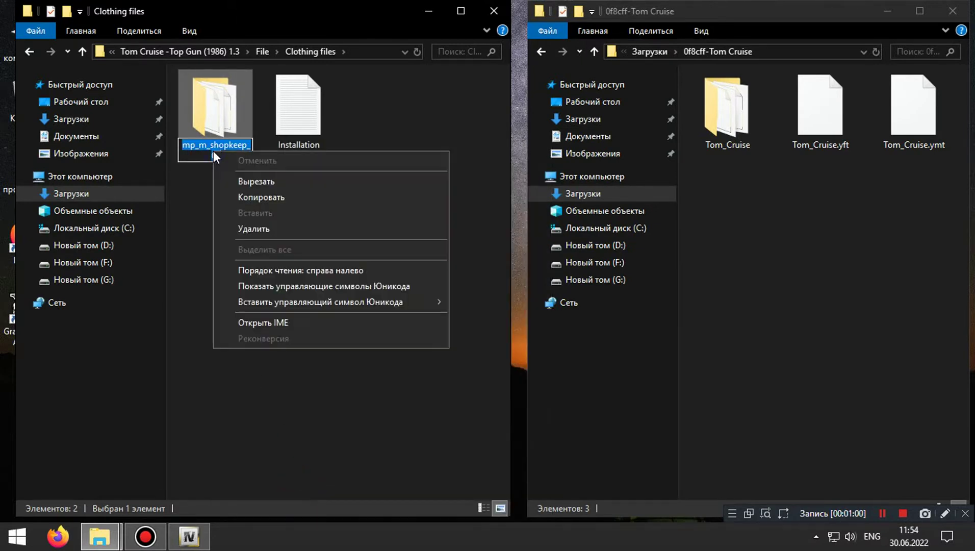
left_click(252, 194)
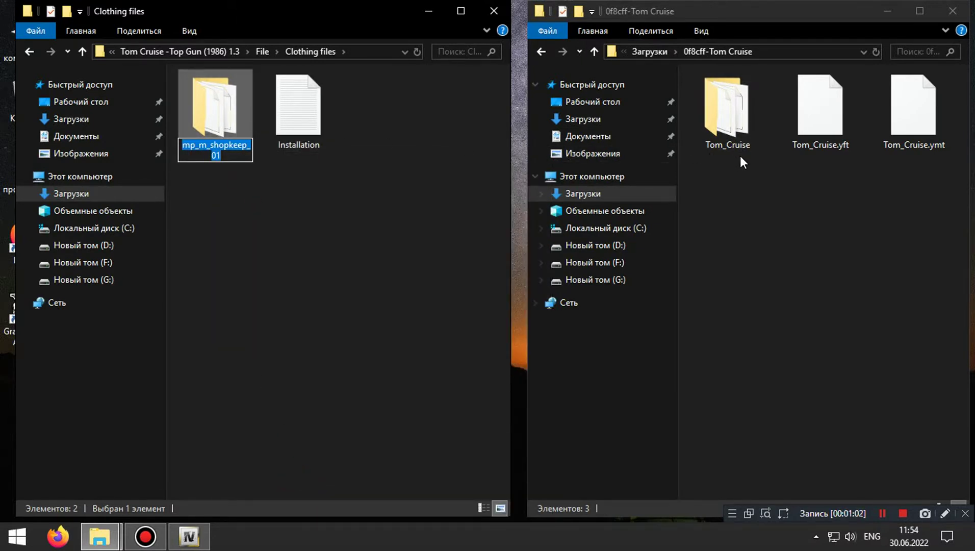
- Rename the Tom_Cruise folder in 0f8cff-Tom Cruise as mp_m_shopkeep_01 using the copied name
right_click(727, 117)
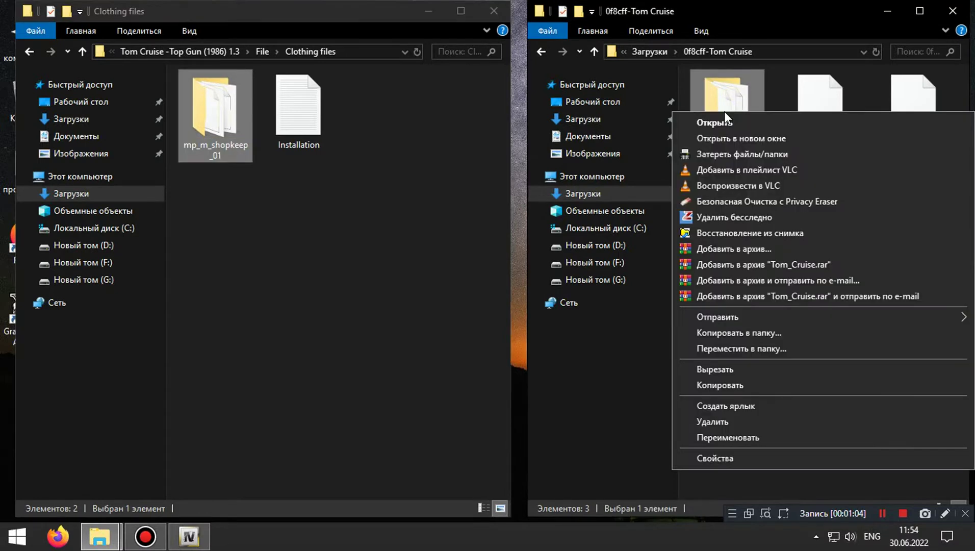
left_click(748, 437)
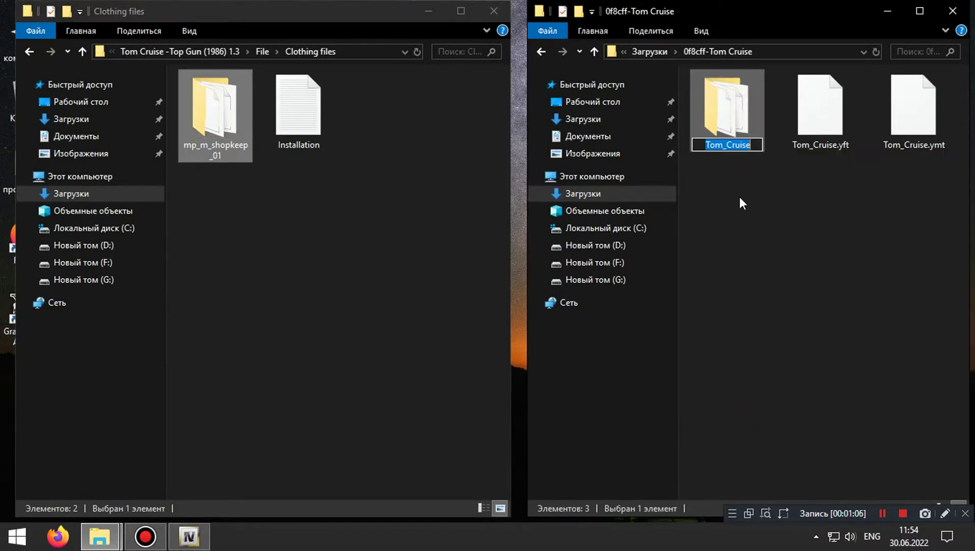
right_click(731, 146)
left_click(770, 207)
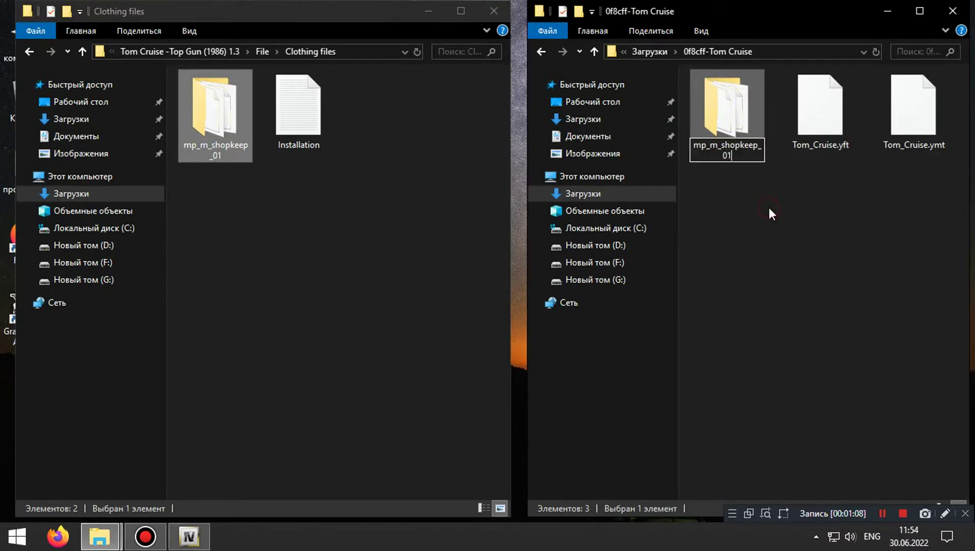
left_click(750, 223)
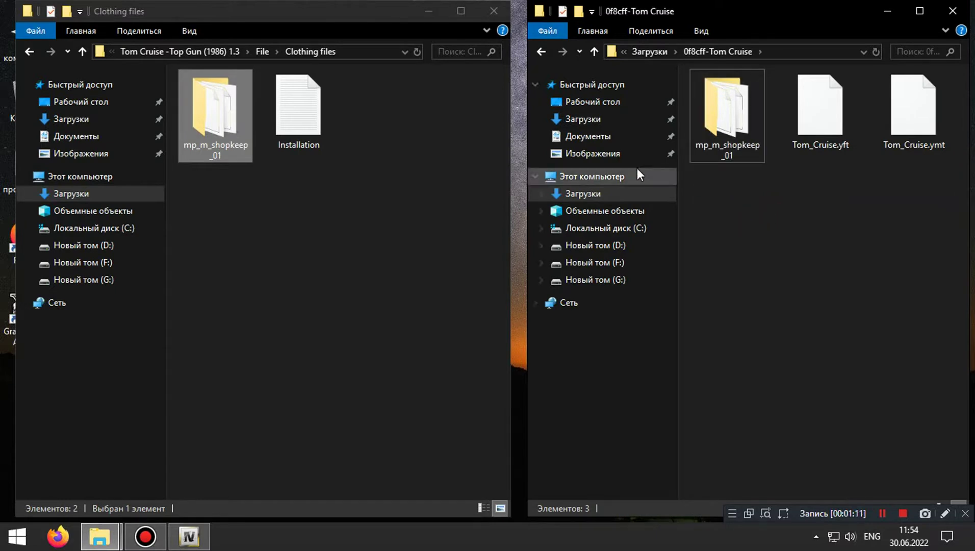
- Rename Tom_Cruise.yft as mp_m_shopkeep_01.yft, keeping its extension
left_click(833, 120)
right_click(833, 120)
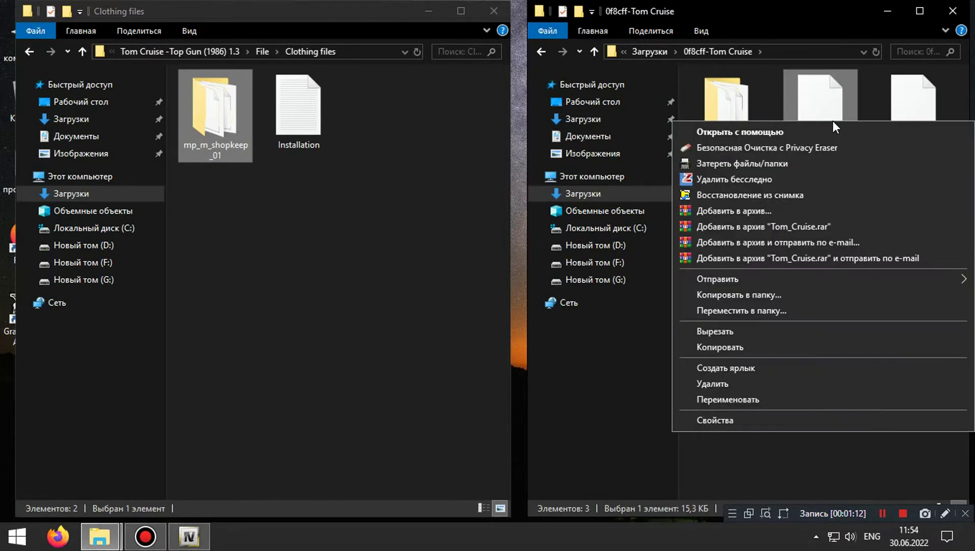
left_click(779, 399)
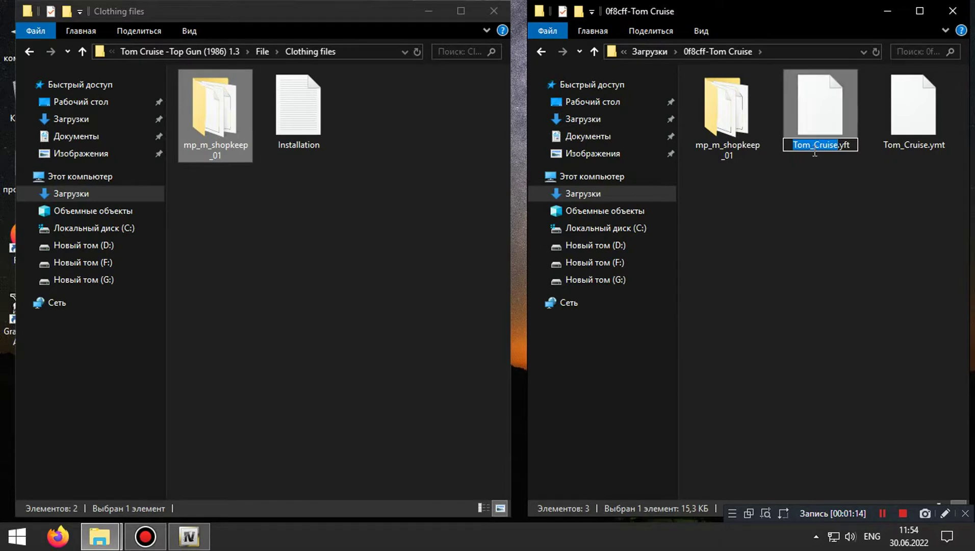
right_click(814, 149)
left_click(814, 209)
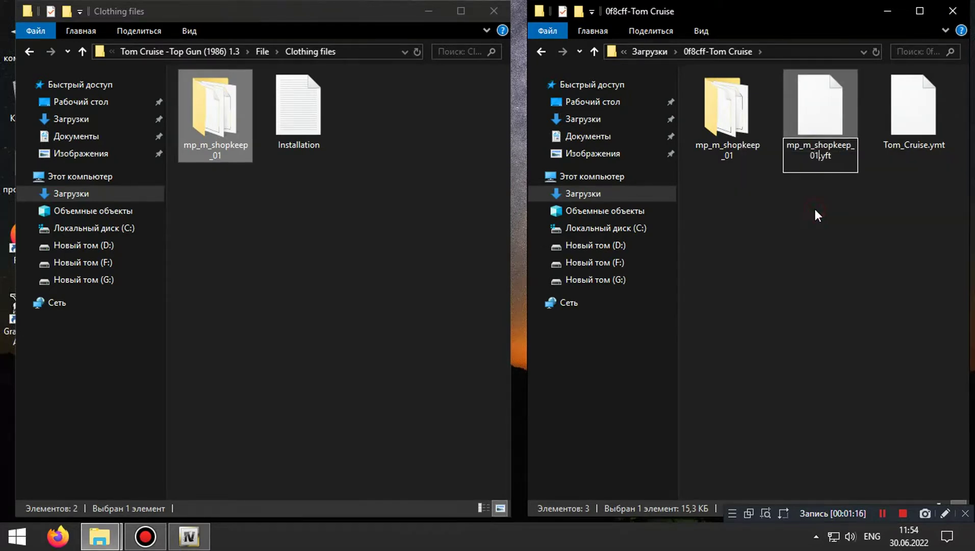
key("Return")
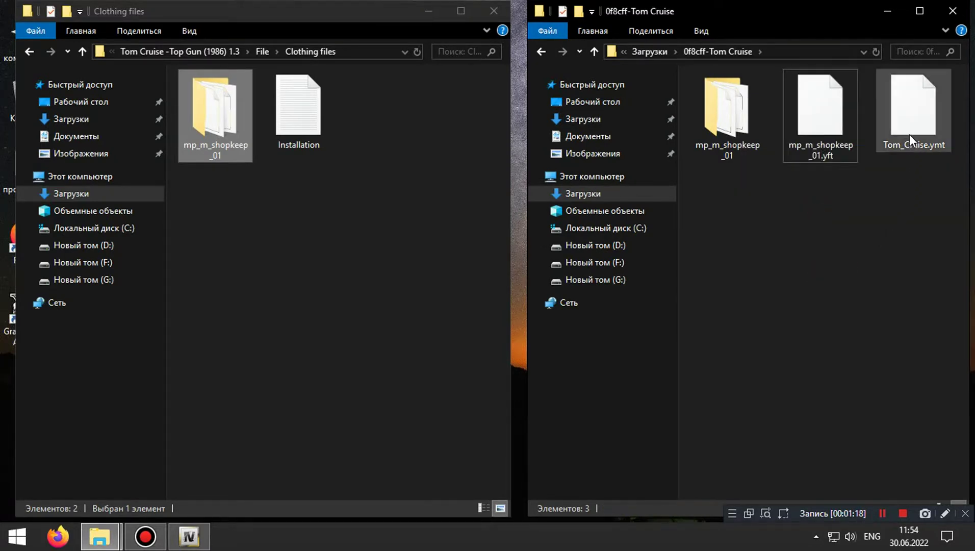
- Rename Tom_Cruise.ymt as mp_m_shopkeep_01.ymt, keeping its extension
left_click(910, 134)
right_click(910, 133)
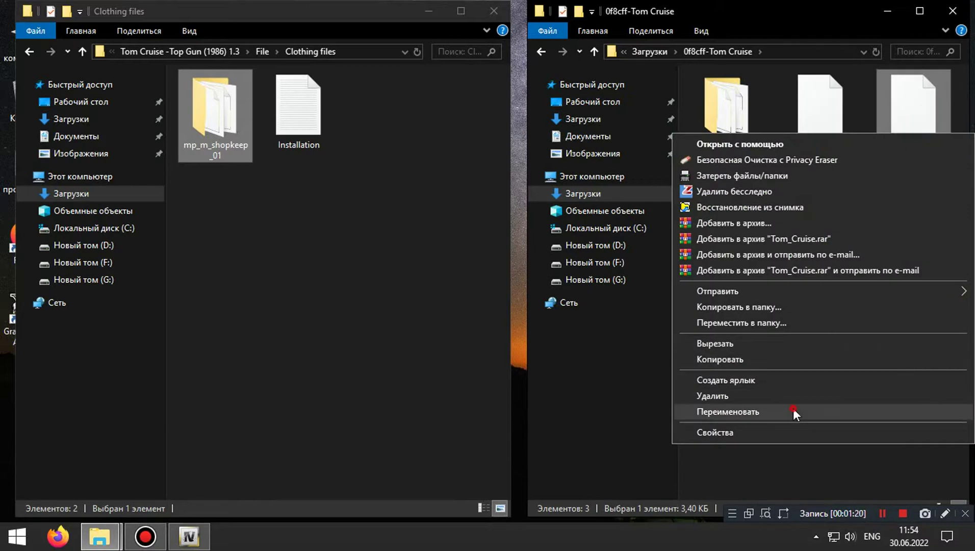
left_click(793, 409)
right_click(903, 145)
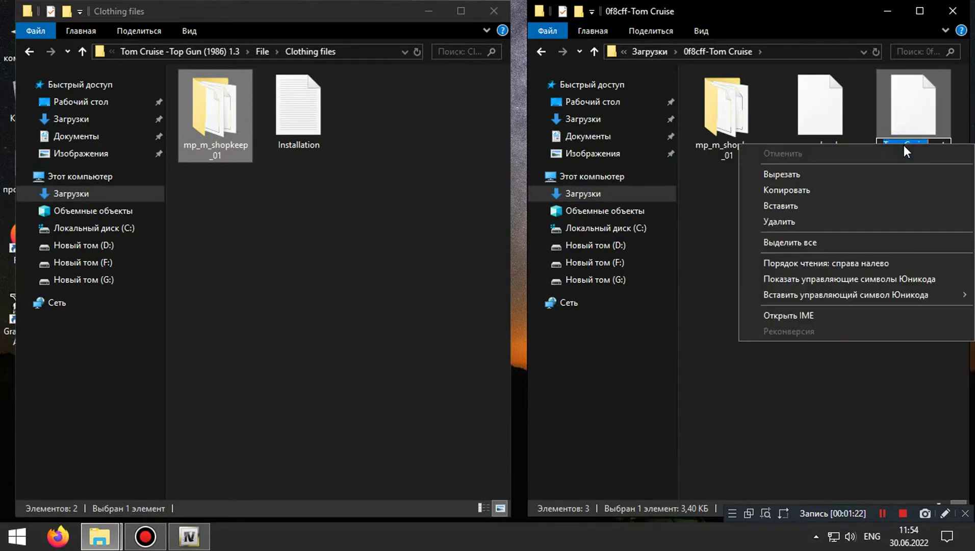
left_click(863, 206)
left_click(863, 247)
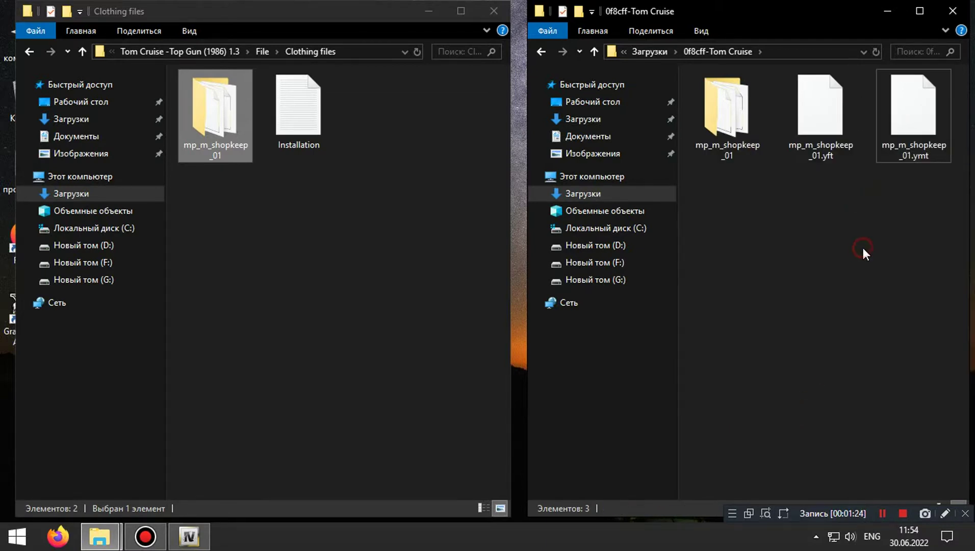
- Copy all five files from the Clothing files mp_m_shopkeep_01 folder into the renamed mp_m_shopkeep_01 folder, replacing the existing files
double_click(743, 135)
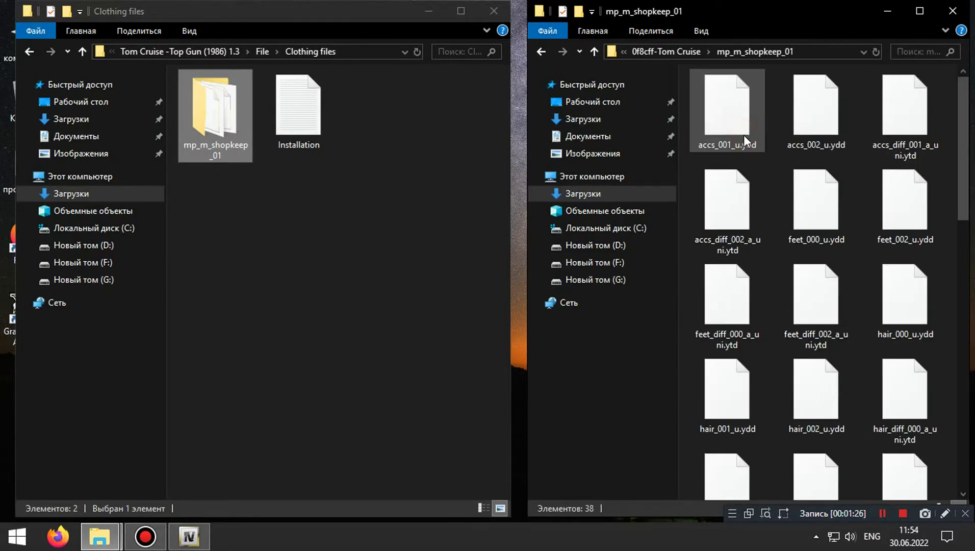
double_click(223, 142)
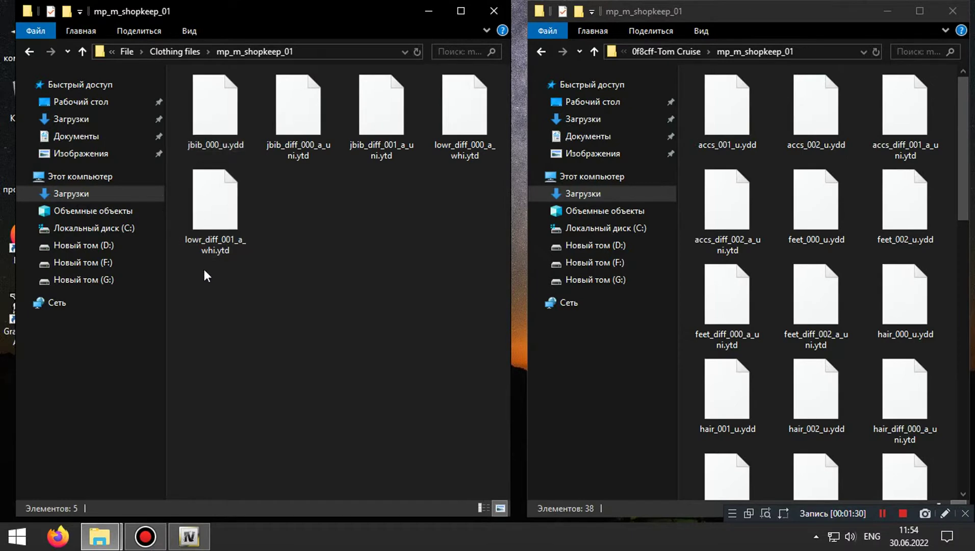
left_click_drag(286, 248, 459, 134)
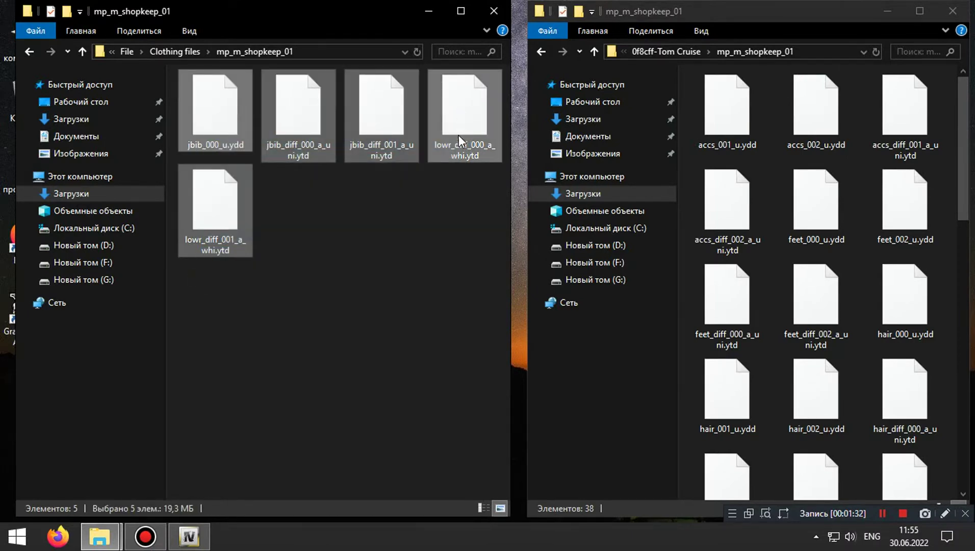
right_click(446, 126)
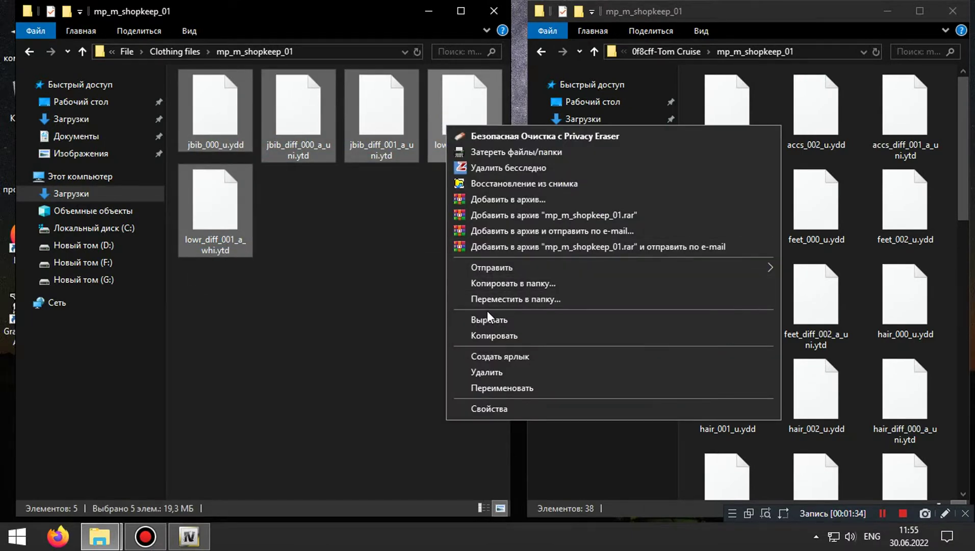
left_click(487, 336)
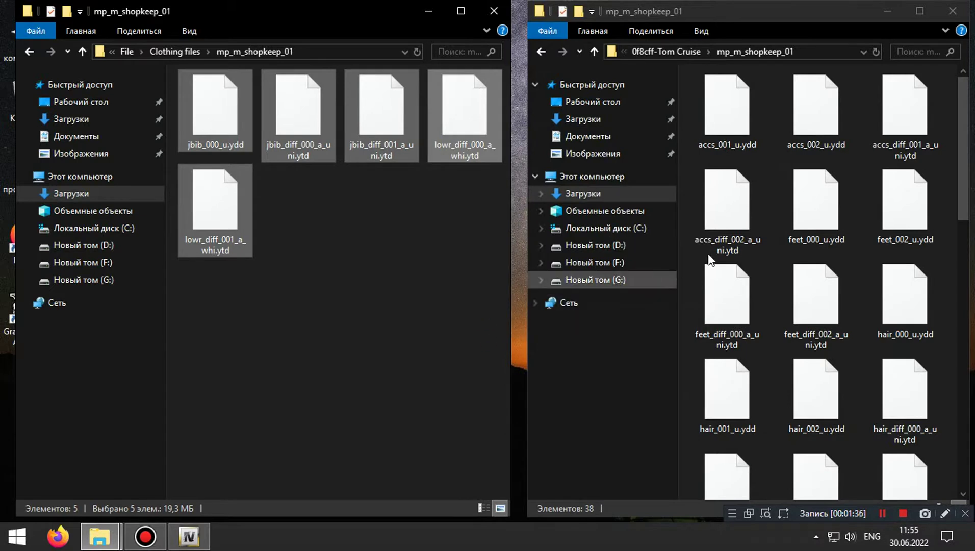
right_click(683, 227)
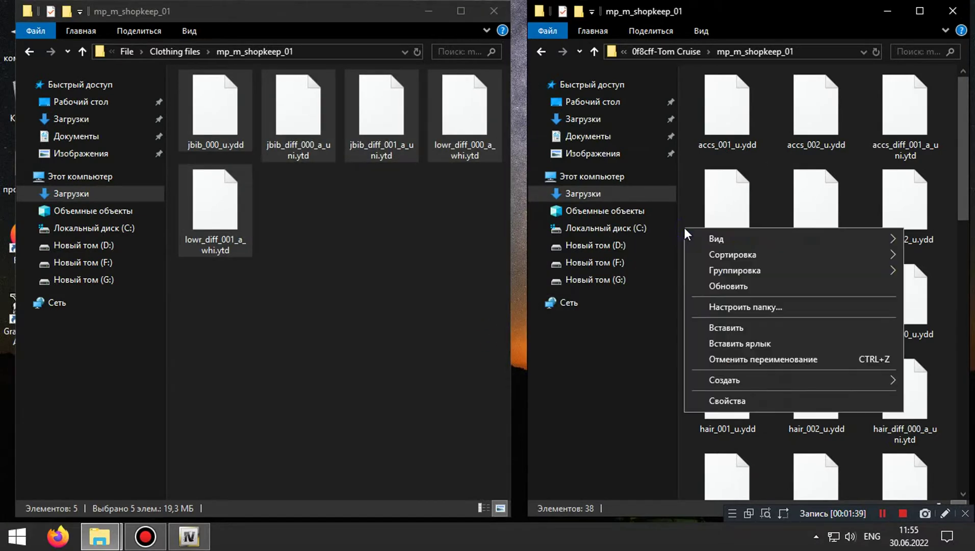
left_click(719, 327)
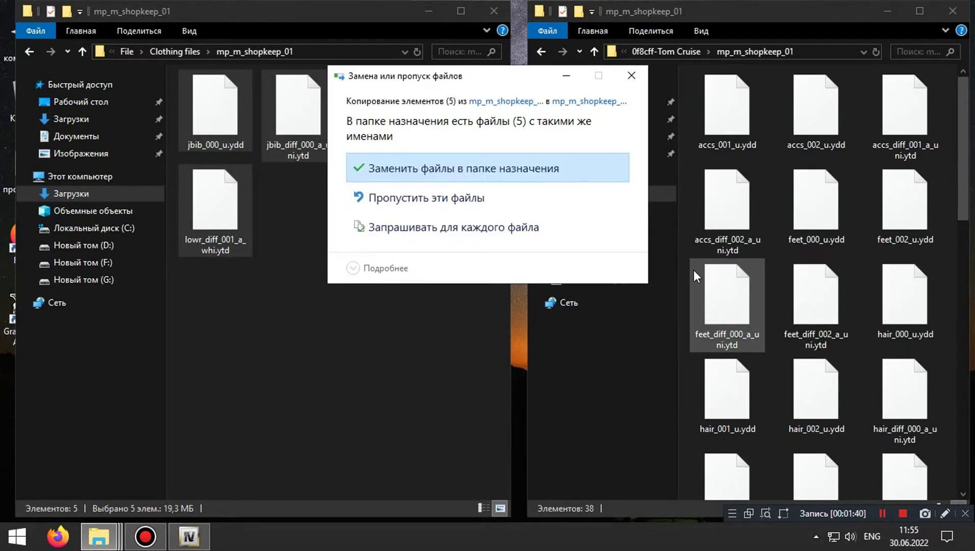
left_click(501, 173)
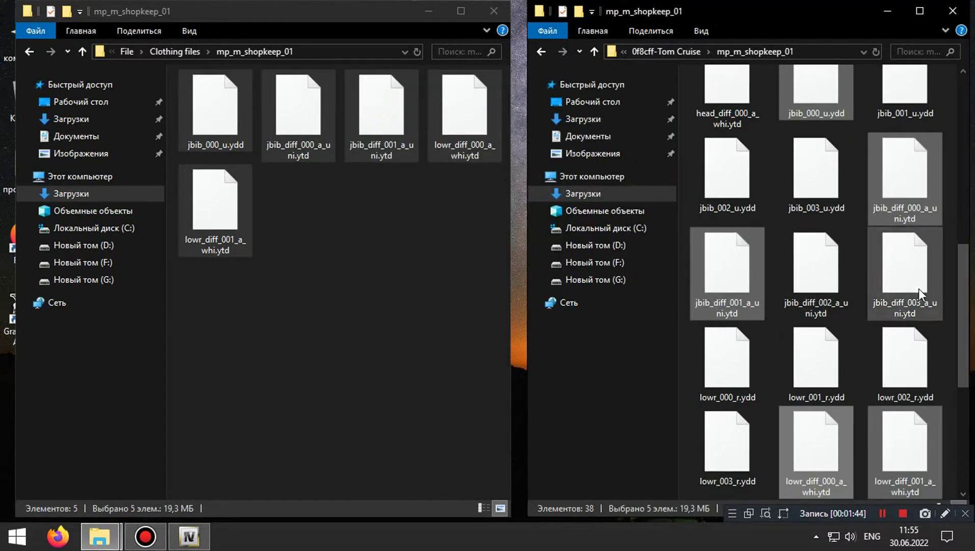
- View the preview images for the Black hair and Brown hair options in the Without hair in the wind folder of Options Hair files
left_click(377, 294)
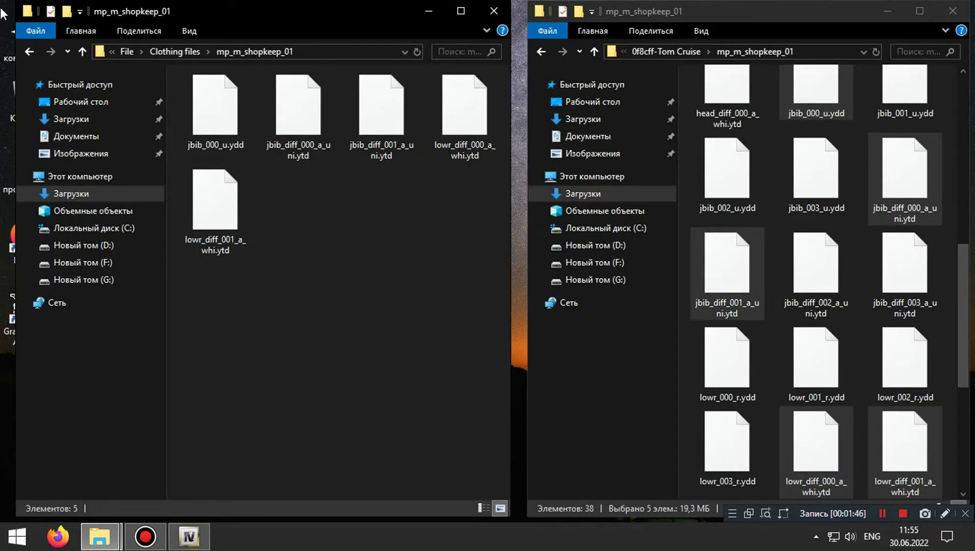
left_click(29, 52)
left_click(29, 52)
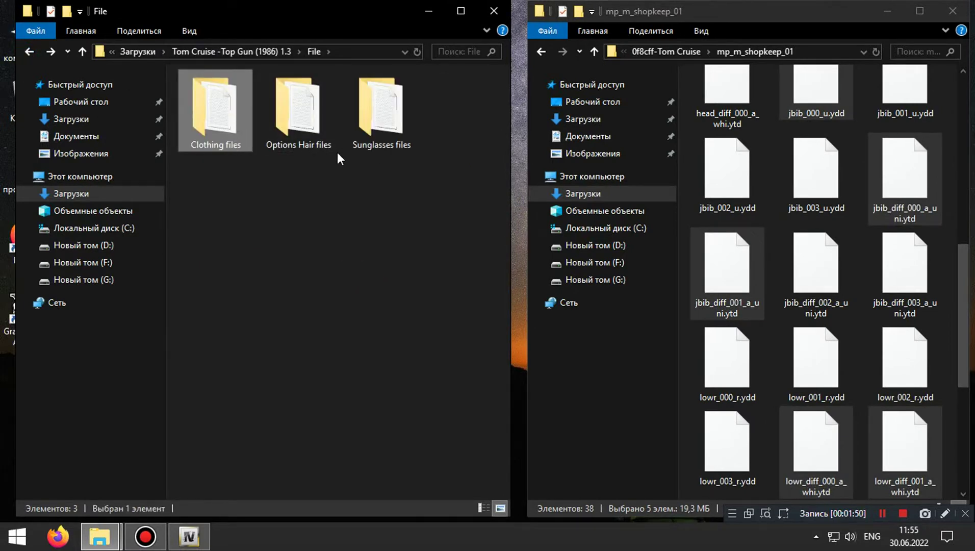
double_click(303, 130)
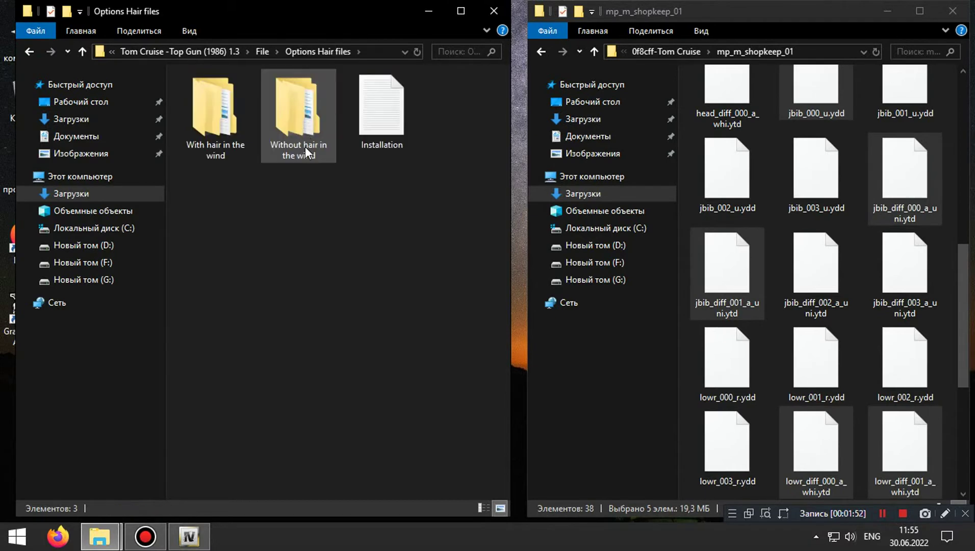
double_click(294, 144)
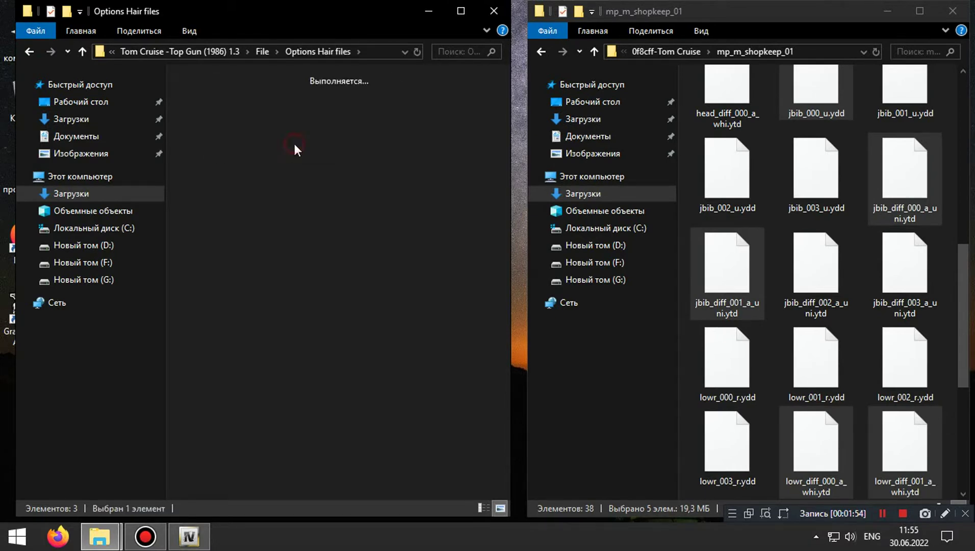
double_click(220, 130)
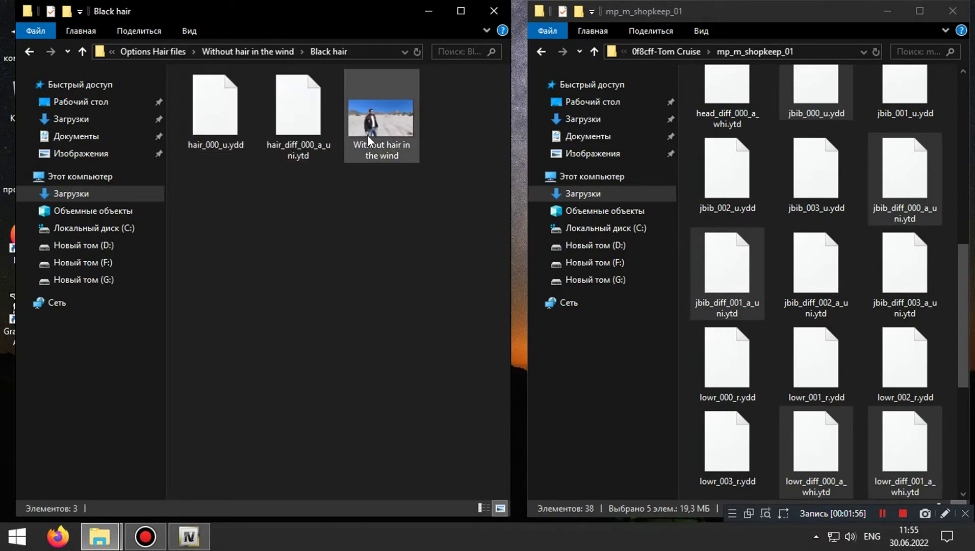
double_click(368, 134)
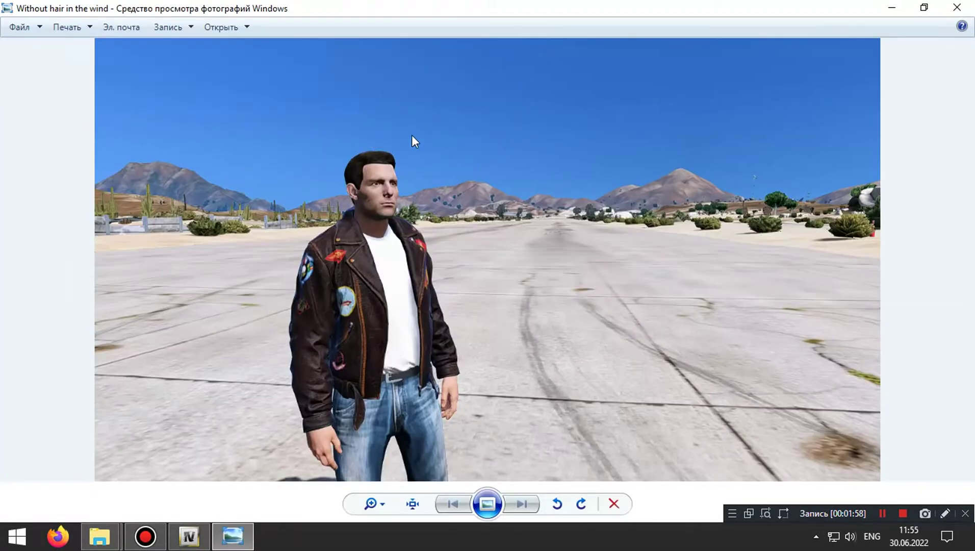
left_click(972, 7)
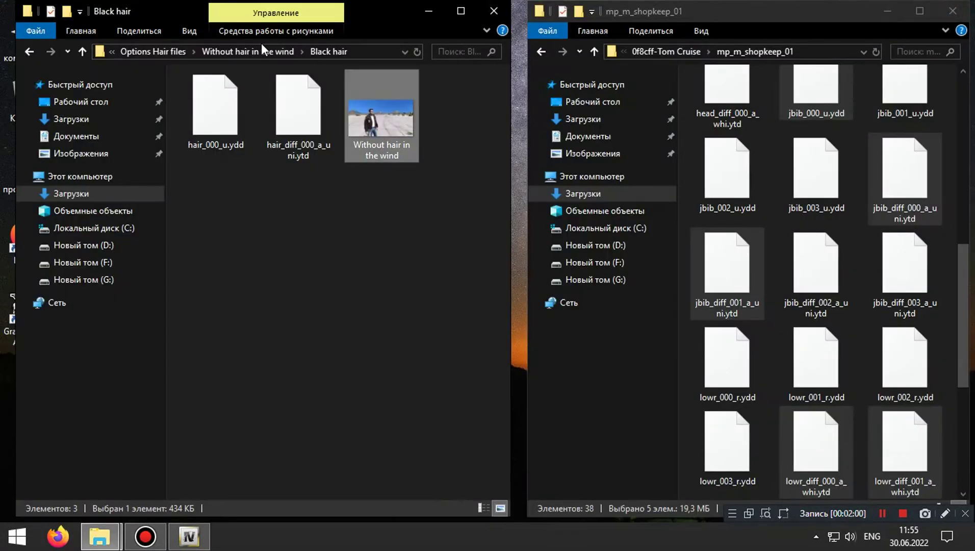
left_click(31, 51)
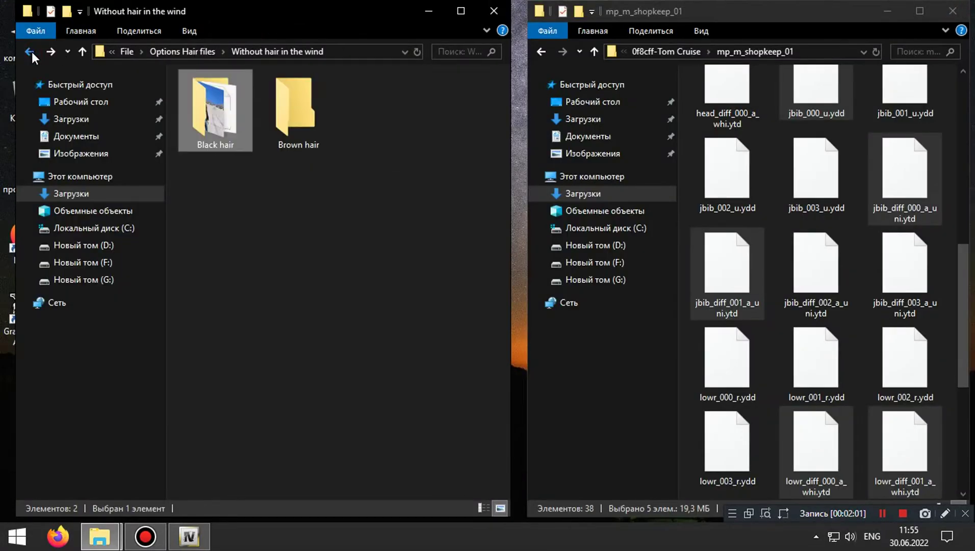
double_click(299, 124)
left_click(371, 128)
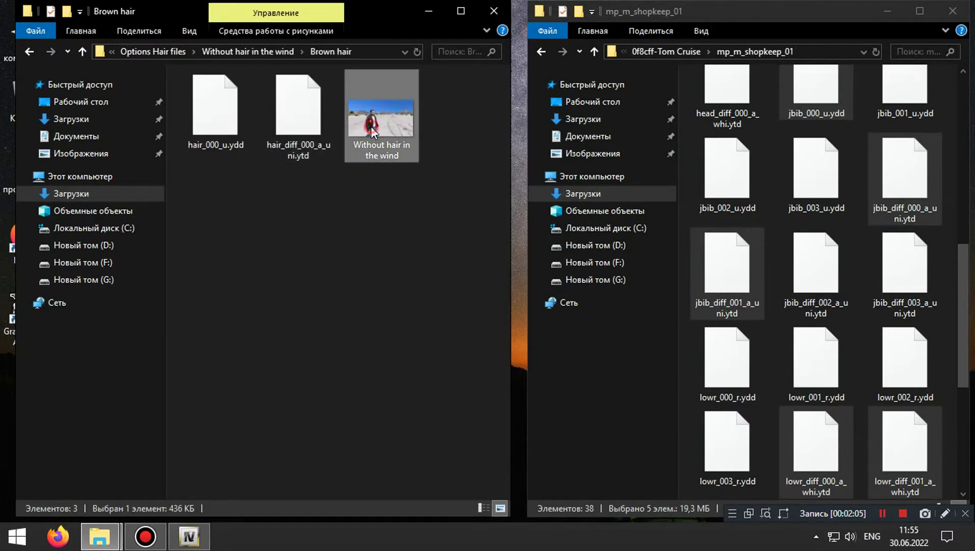
double_click(371, 127)
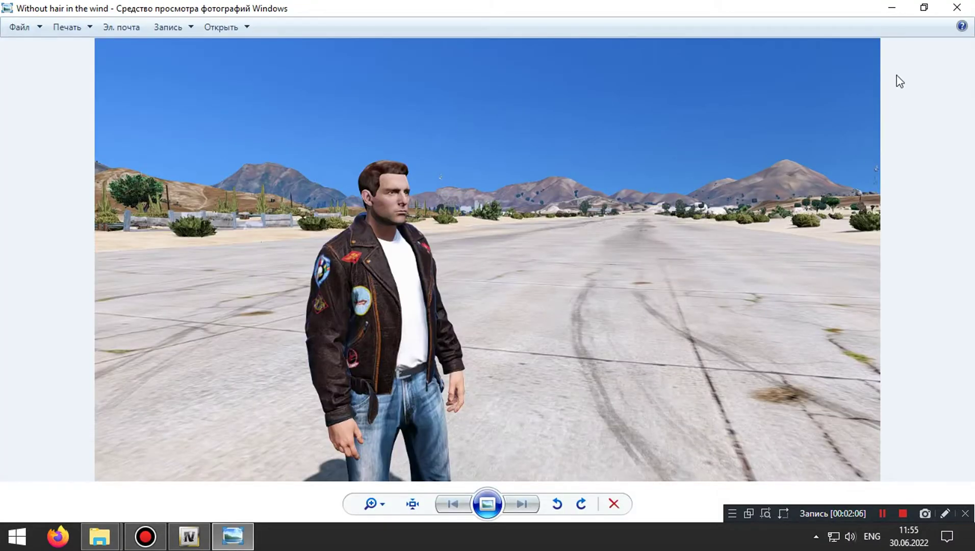
left_click(955, 8)
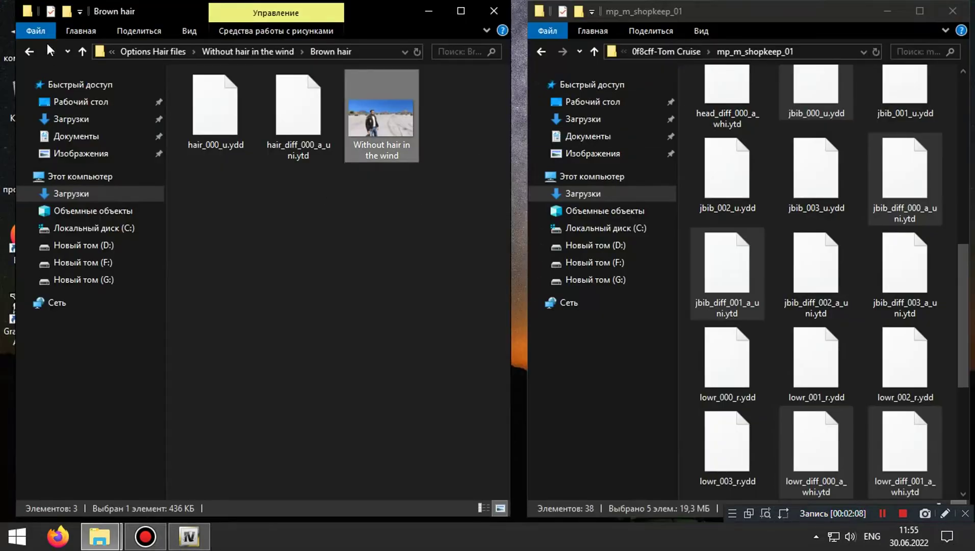
- View the preview images for the Black hair and Brown hair options in the With hair in the wind folder
left_click(31, 52)
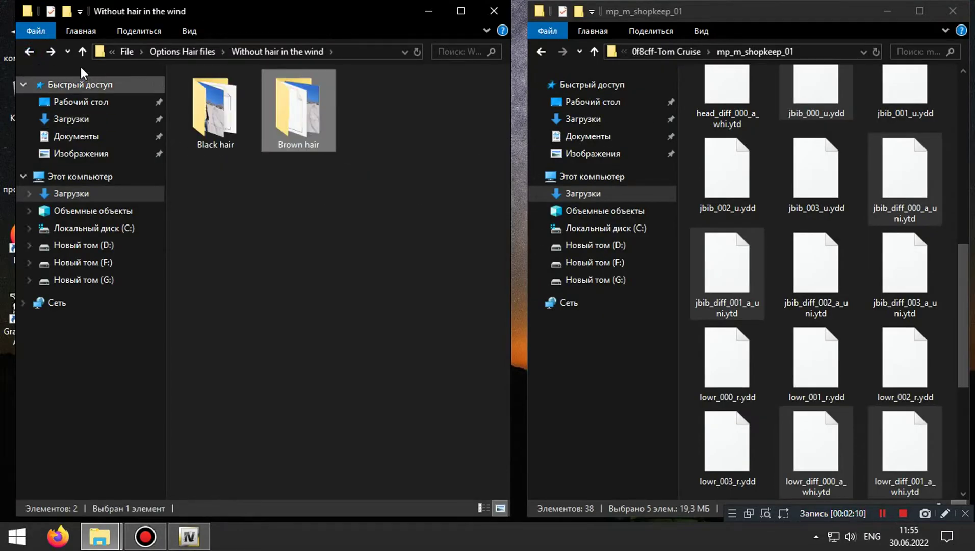
left_click(31, 51)
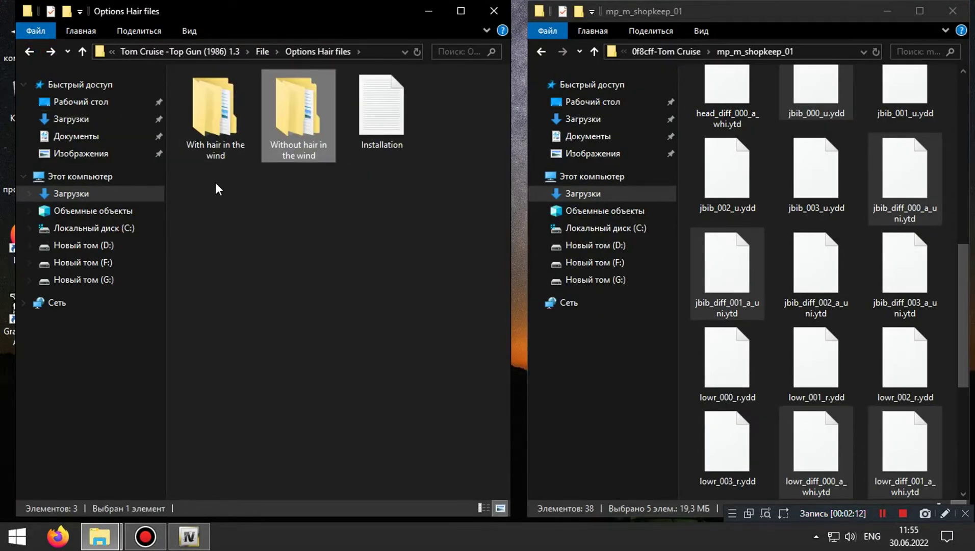
double_click(209, 136)
double_click(221, 145)
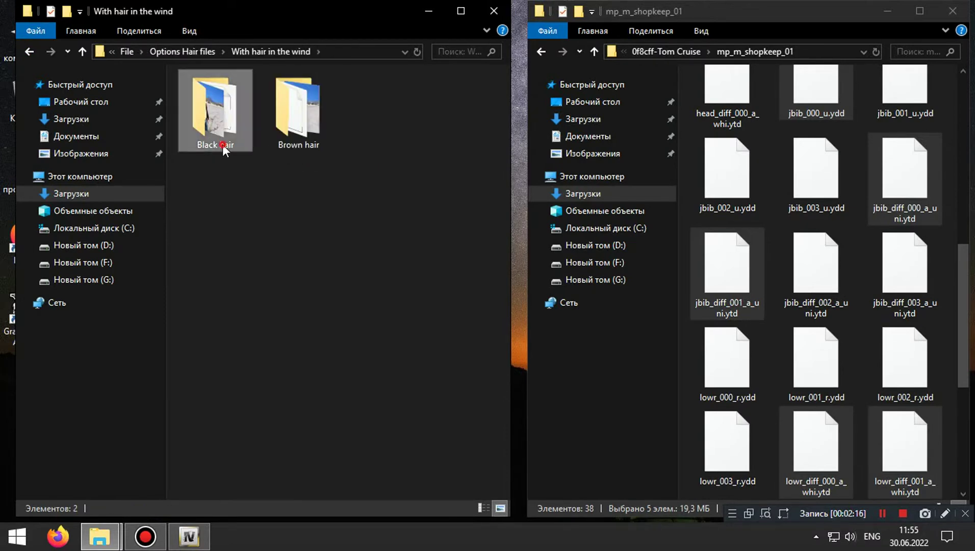
left_click(402, 132)
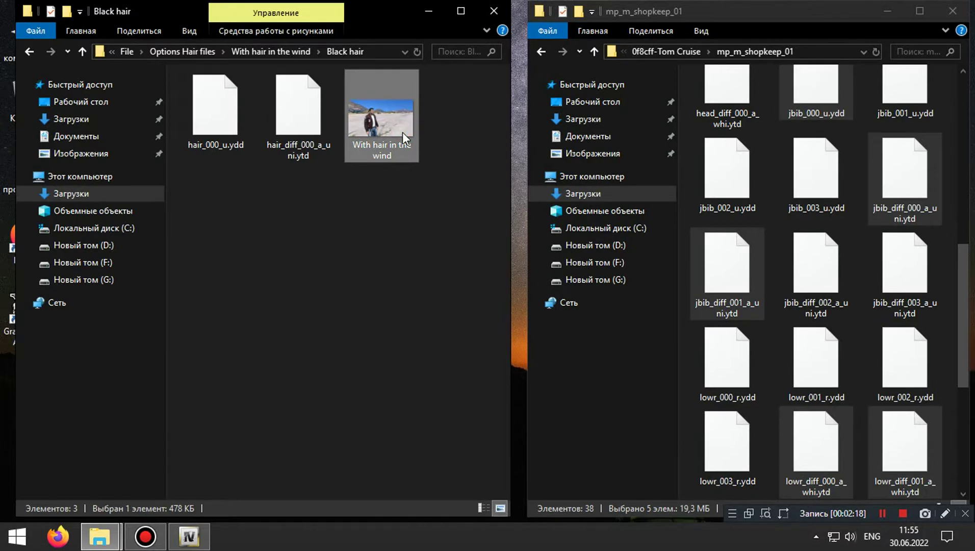
double_click(402, 131)
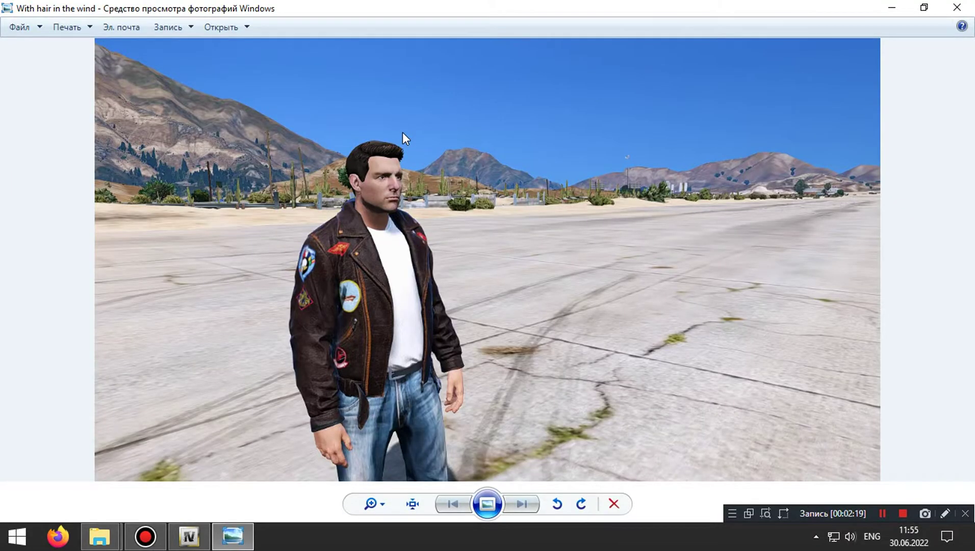
left_click(957, 7)
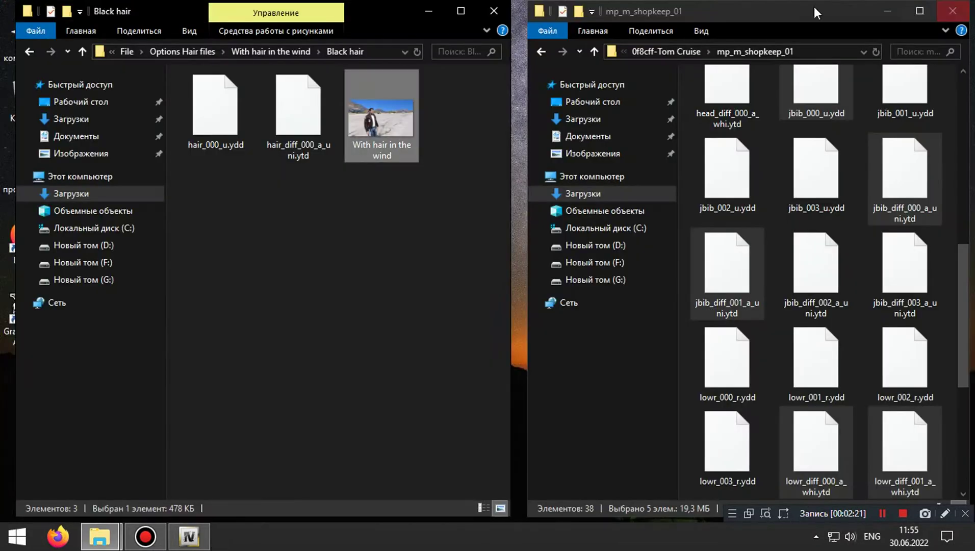
left_click(29, 56)
double_click(300, 107)
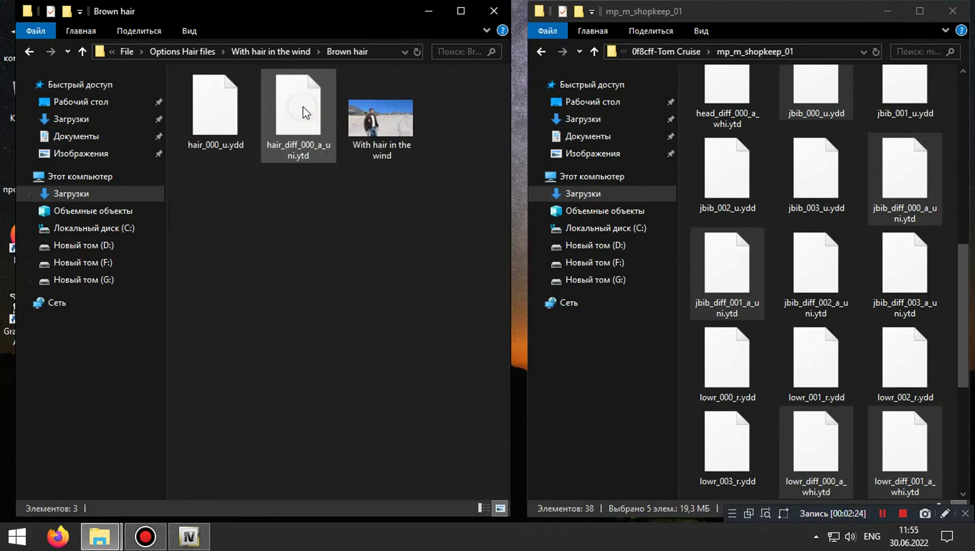
double_click(379, 127)
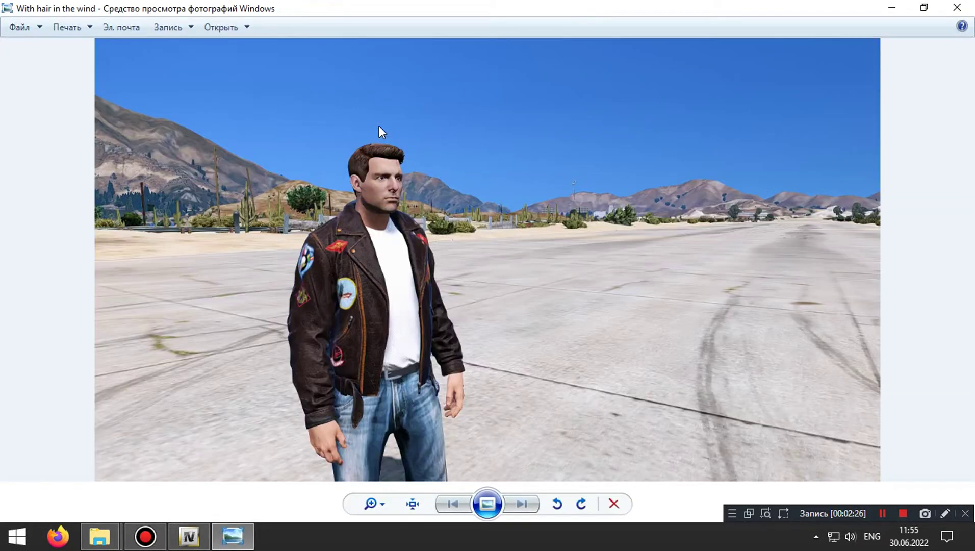
left_click(949, 10)
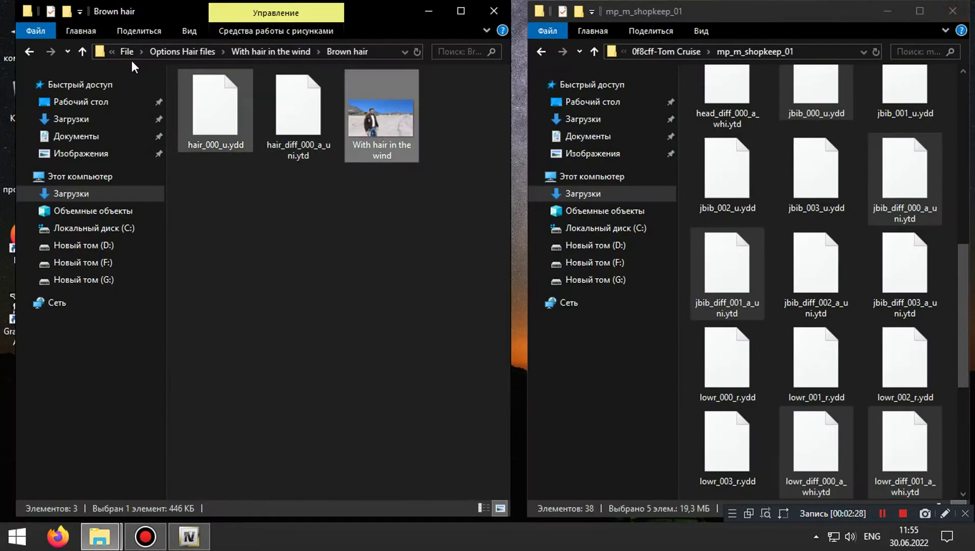
- Copy hair_000_u.ydd and hair_diff_000_a_uni.ytd from the With hair in the wind Black hair folder into 0f8cff-Tom Cruise's mp_m_shopkeep_01 folder, replacing the existing files
left_click(28, 51)
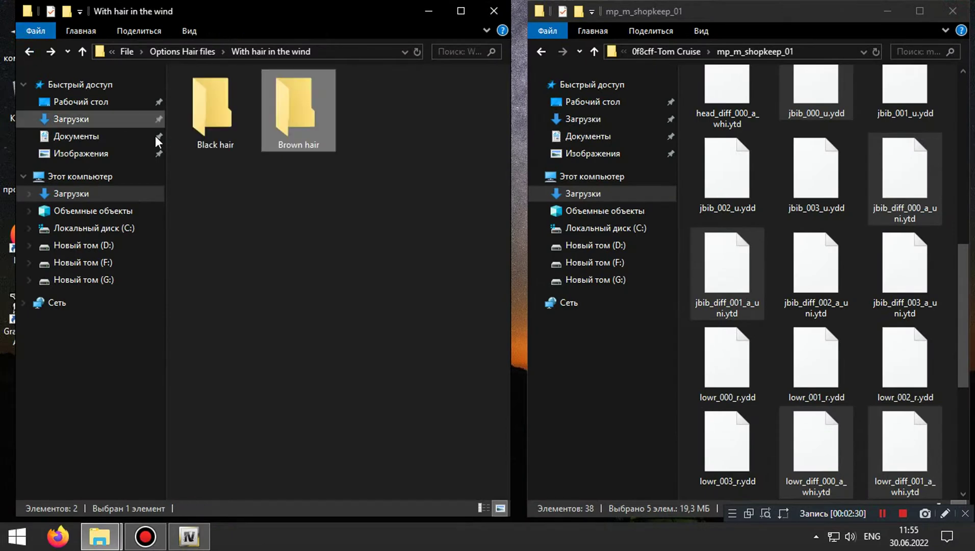
double_click(197, 129)
double_click(361, 130)
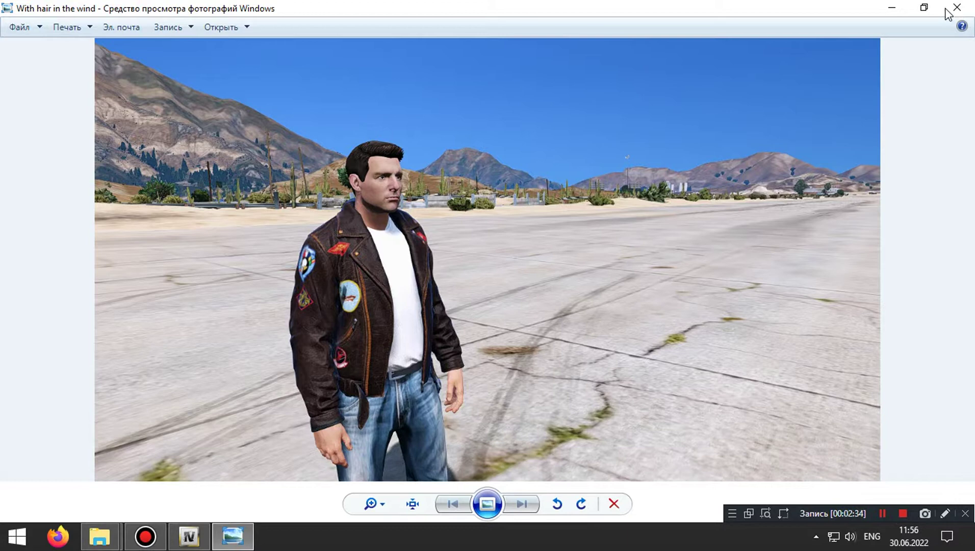
left_click(950, 9)
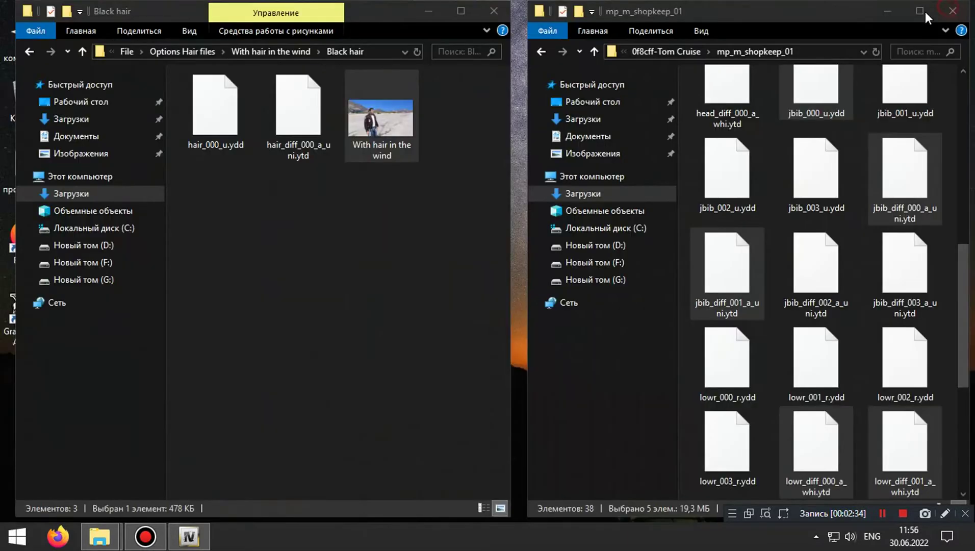
left_click_drag(179, 177, 288, 111)
right_click(280, 114)
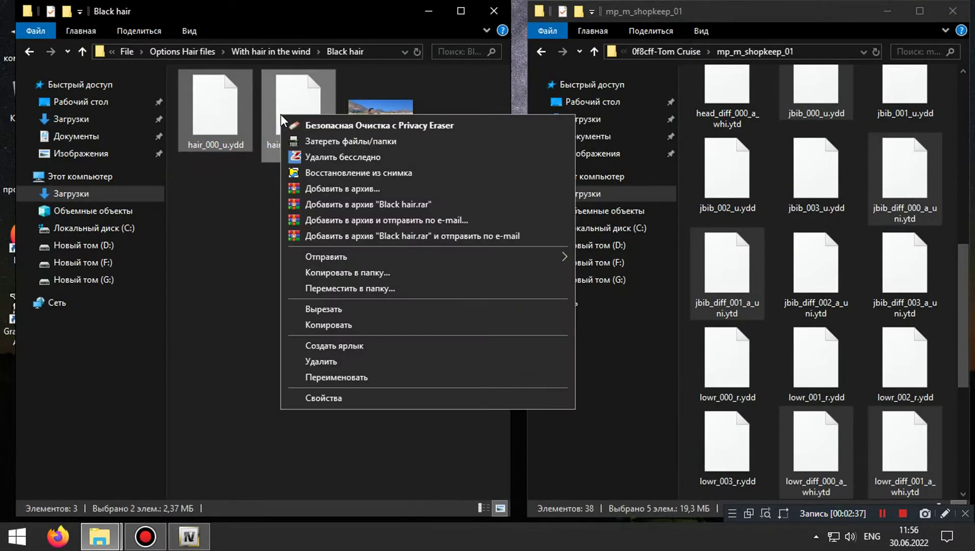
left_click(333, 322)
right_click(683, 204)
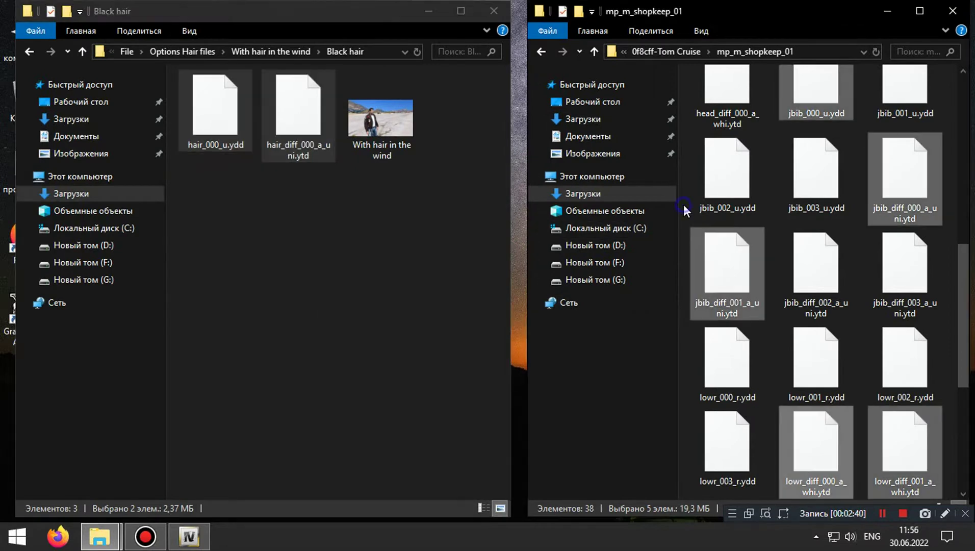
left_click(723, 305)
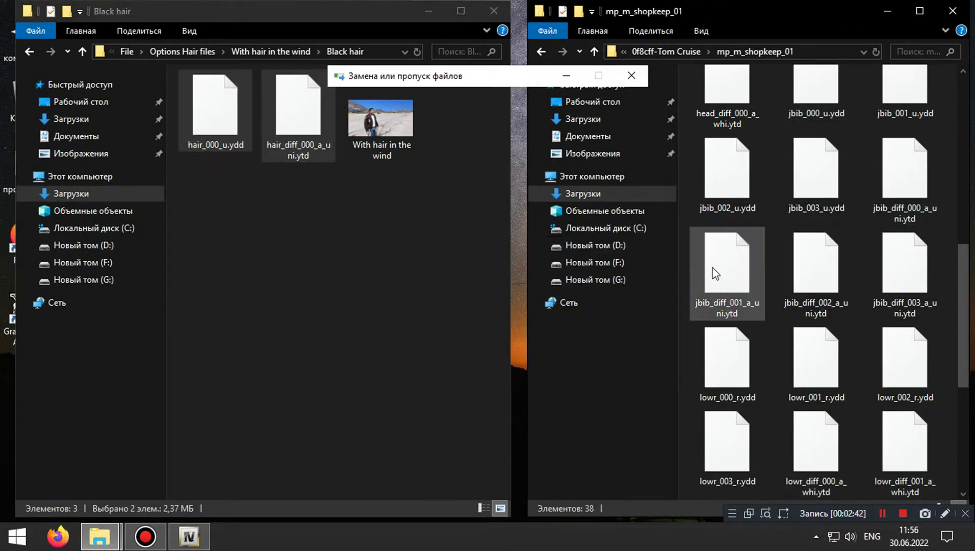
left_click(497, 170)
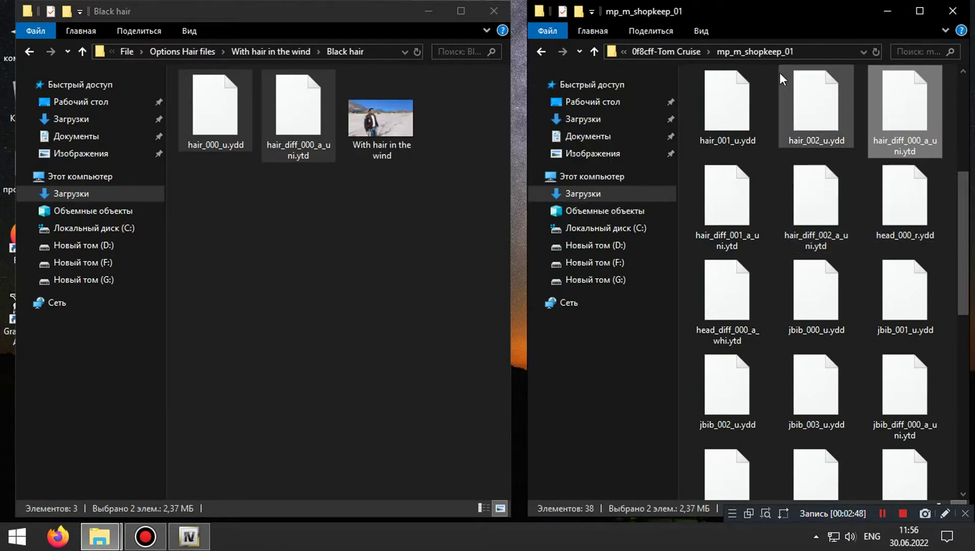
left_click(539, 52)
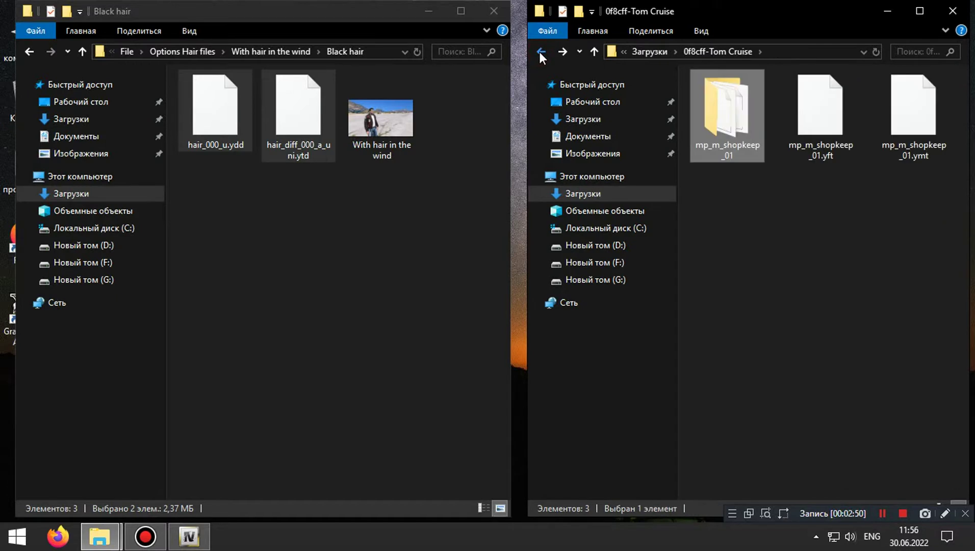
left_click(862, 261)
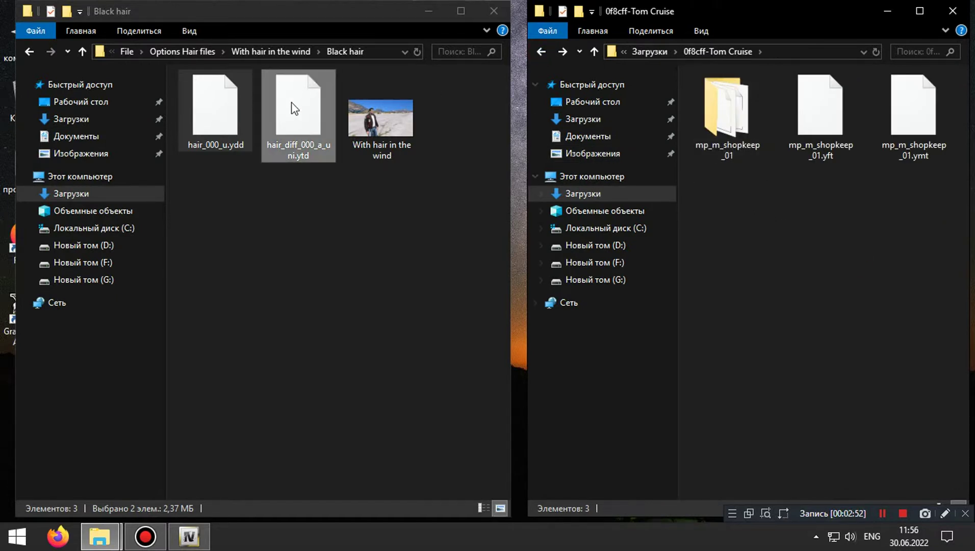
- Open Install instructions from the Tom Cruise -Top Gun (1986) 1.3 folder, maximize it and highlight the clothing installation path
left_click(28, 52)
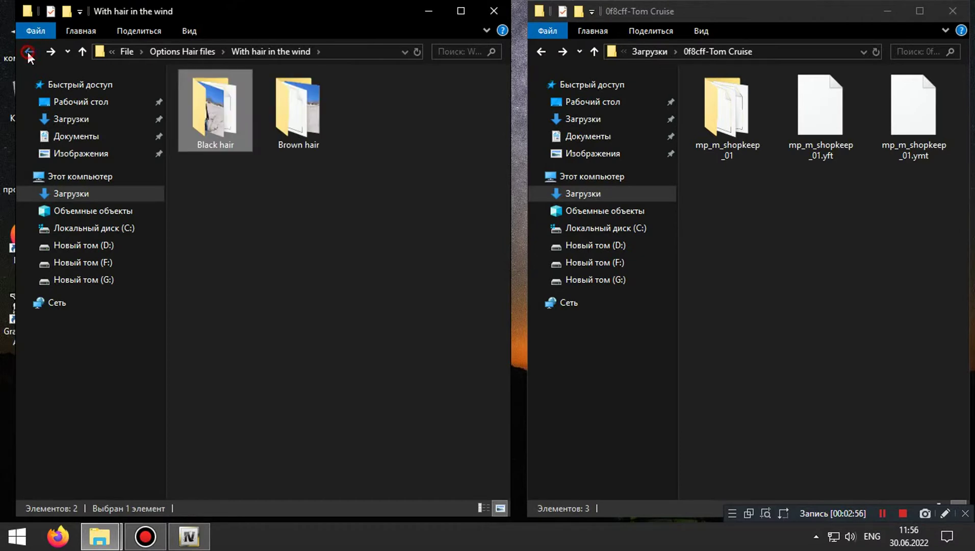
left_click(28, 52)
left_click(27, 52)
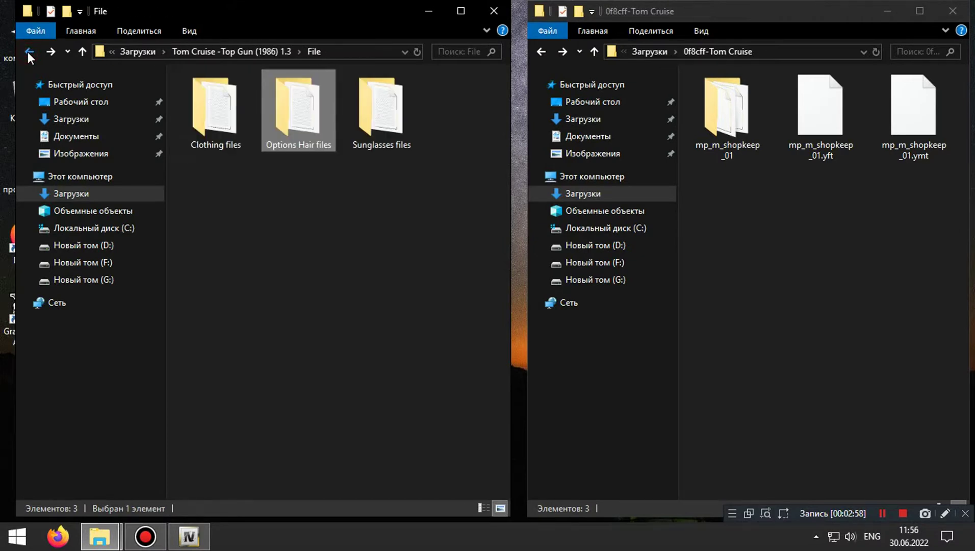
left_click(36, 52)
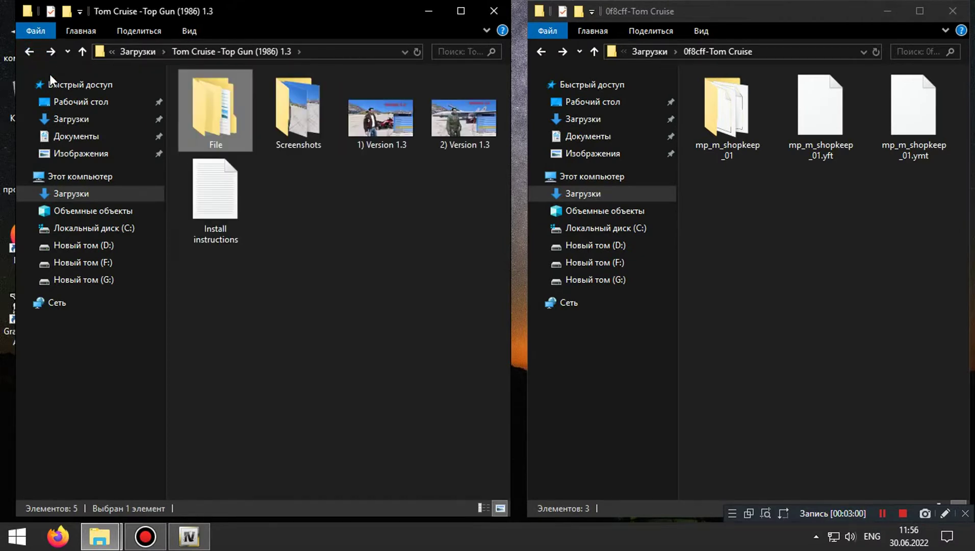
left_click(231, 228)
double_click(231, 228)
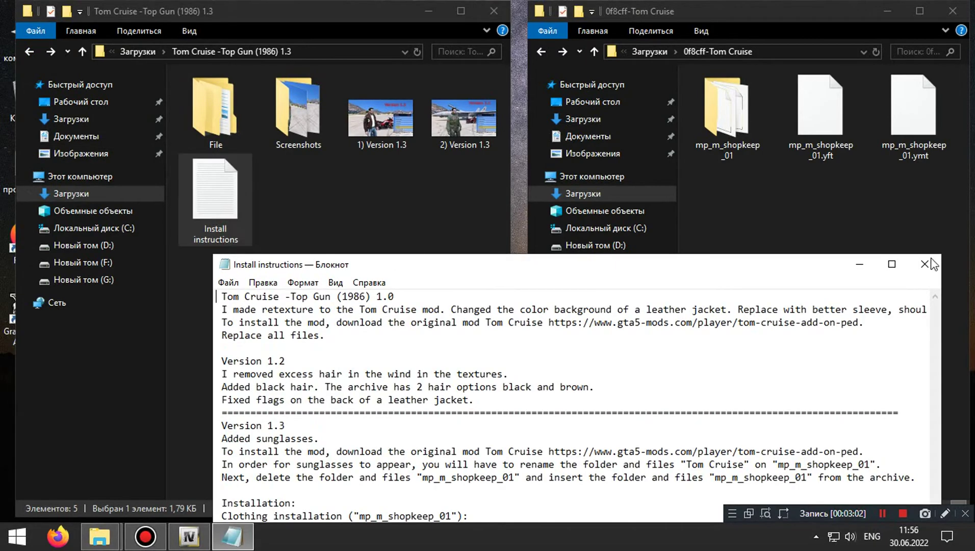
left_click(901, 266)
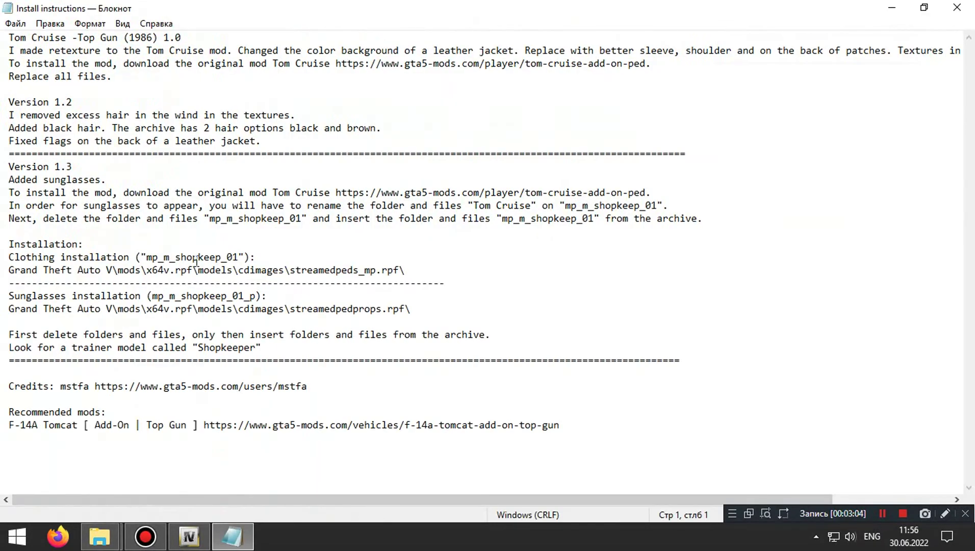
left_click_drag(7, 274, 411, 270)
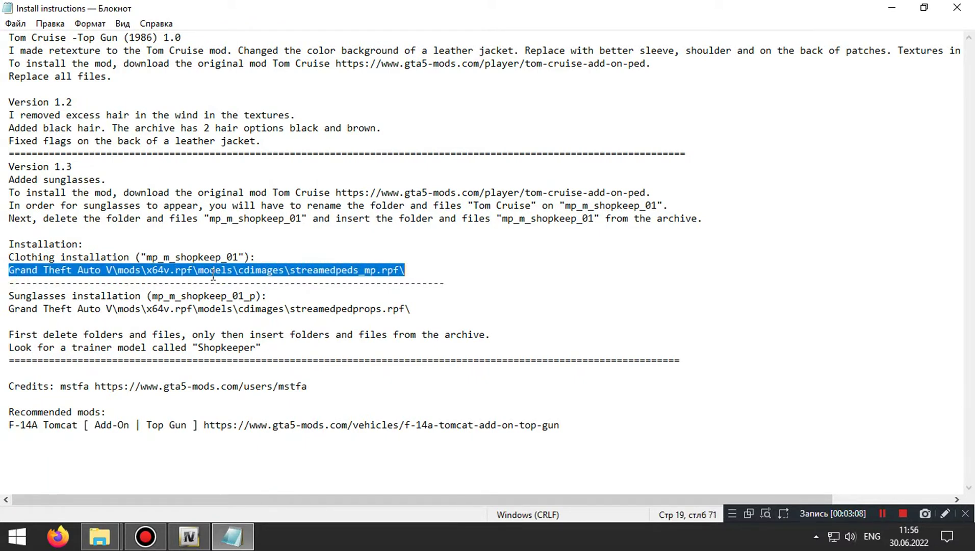
- Switch to OpenIV and enable edit mode for the GTA V files
left_click(189, 547)
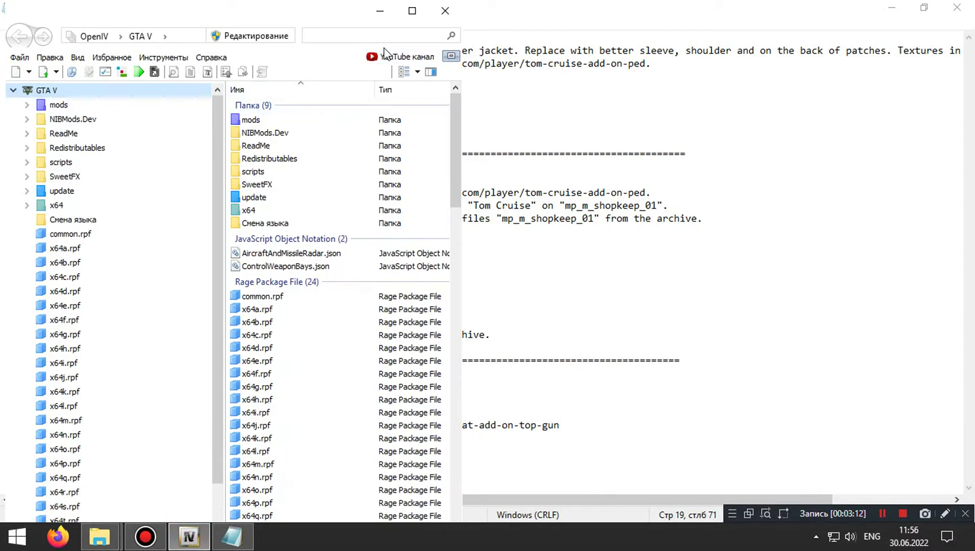
left_click(265, 40)
left_click(520, 318)
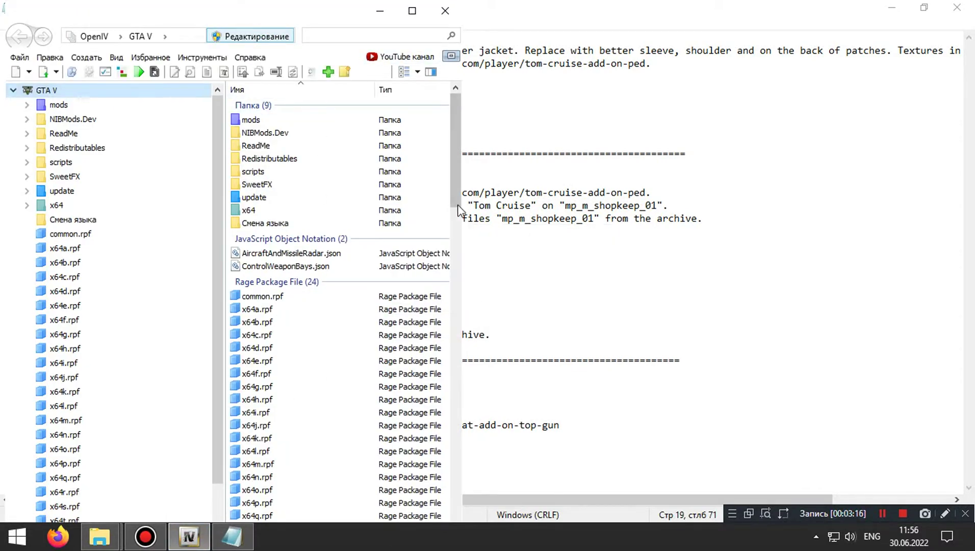
- Open models\cdimages\streamedpeds_mp.rpf inside the mods folder's copy of x64v.rpf
left_click_drag(453, 167, 459, 223)
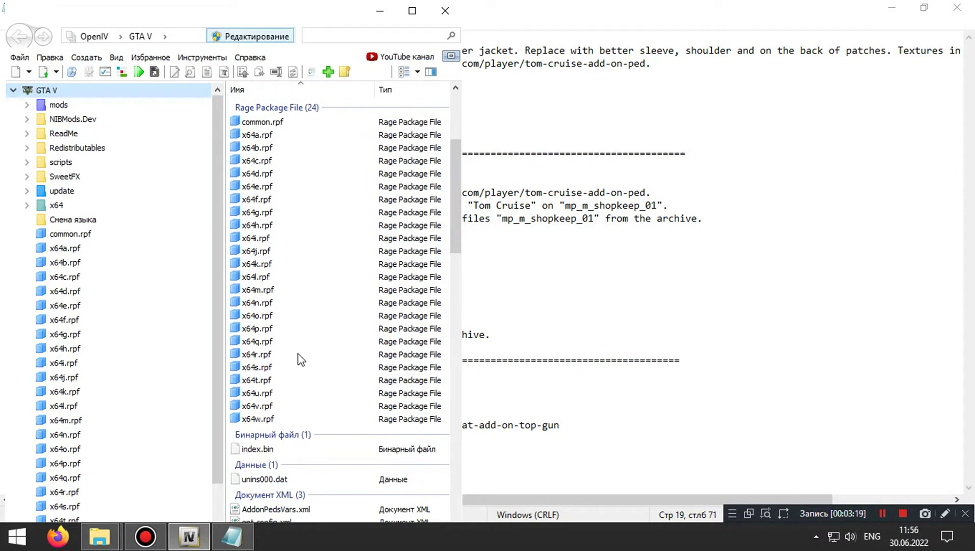
left_click(259, 407)
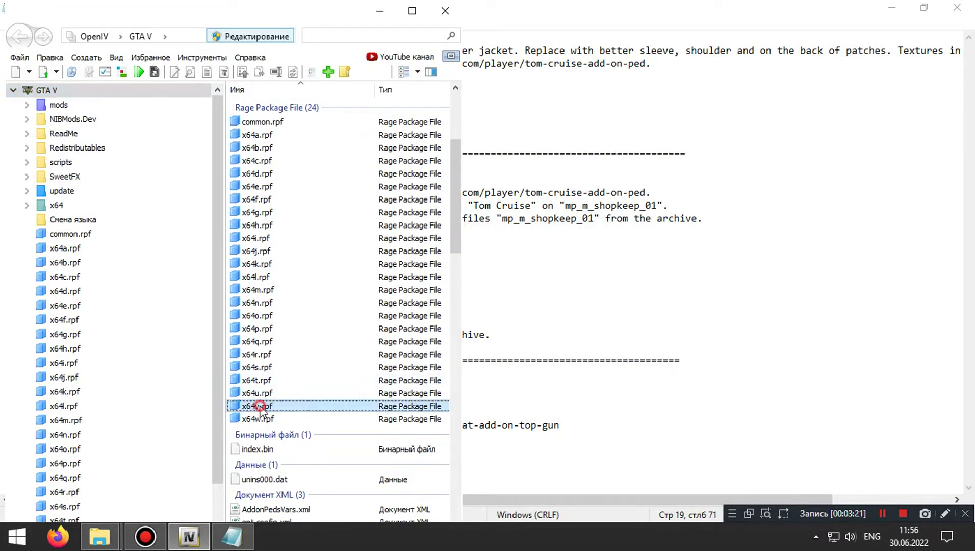
double_click(259, 406)
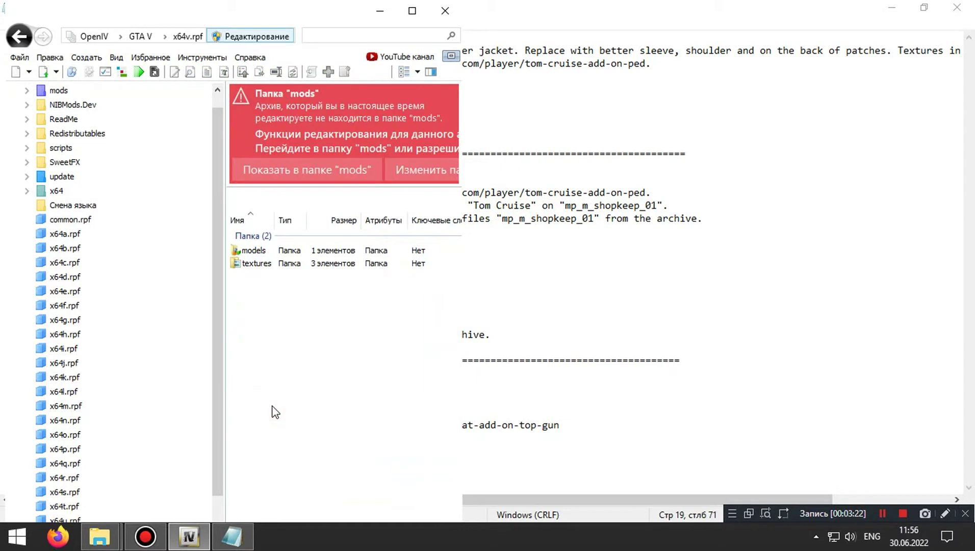
left_click(300, 183)
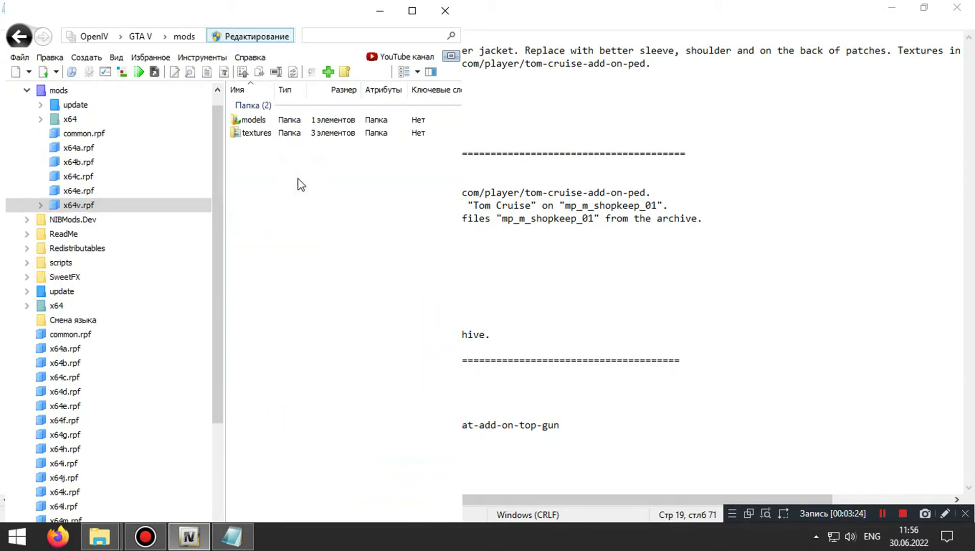
double_click(275, 120)
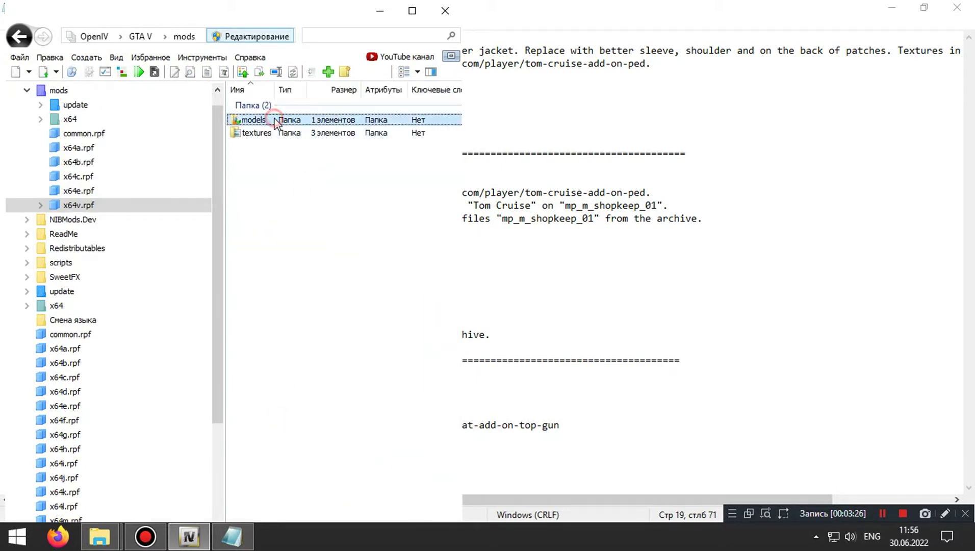
double_click(276, 122)
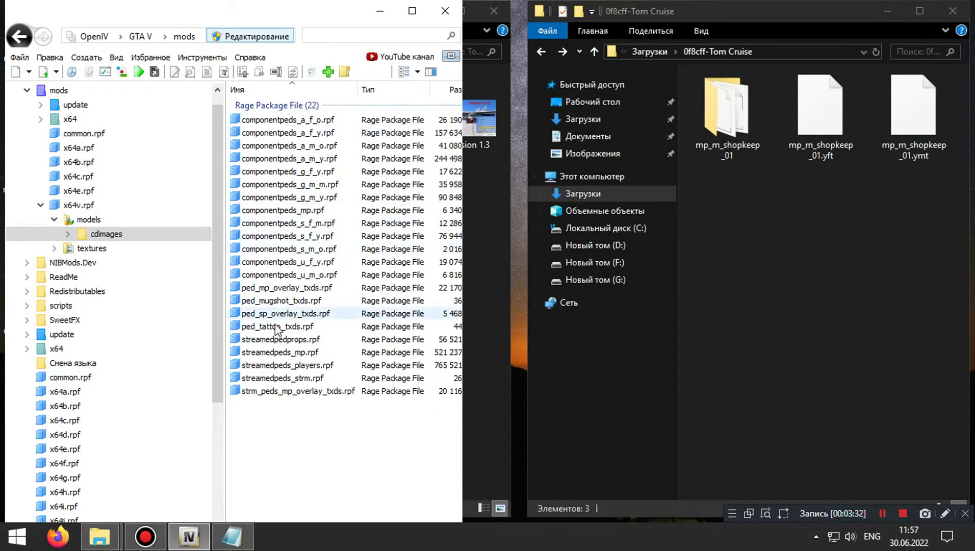
left_click(300, 354)
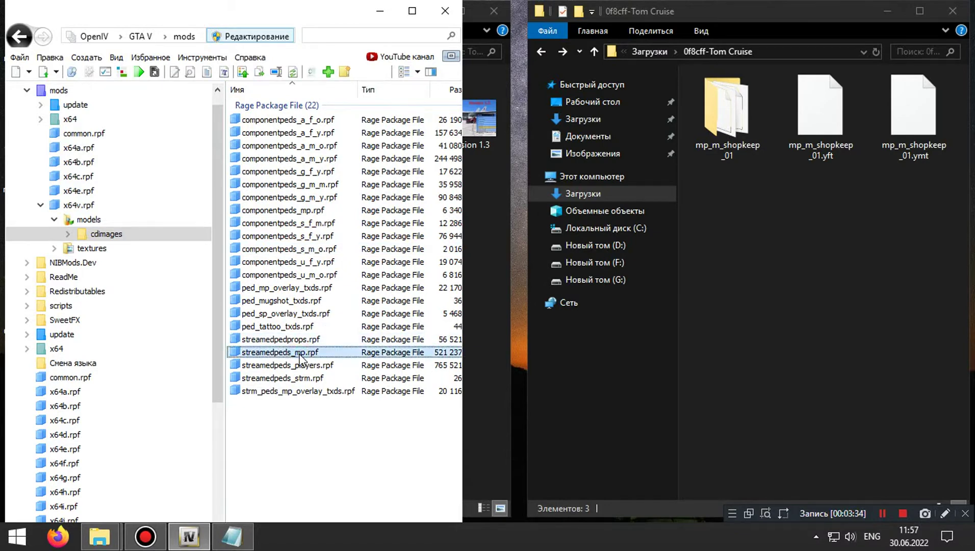
double_click(285, 353)
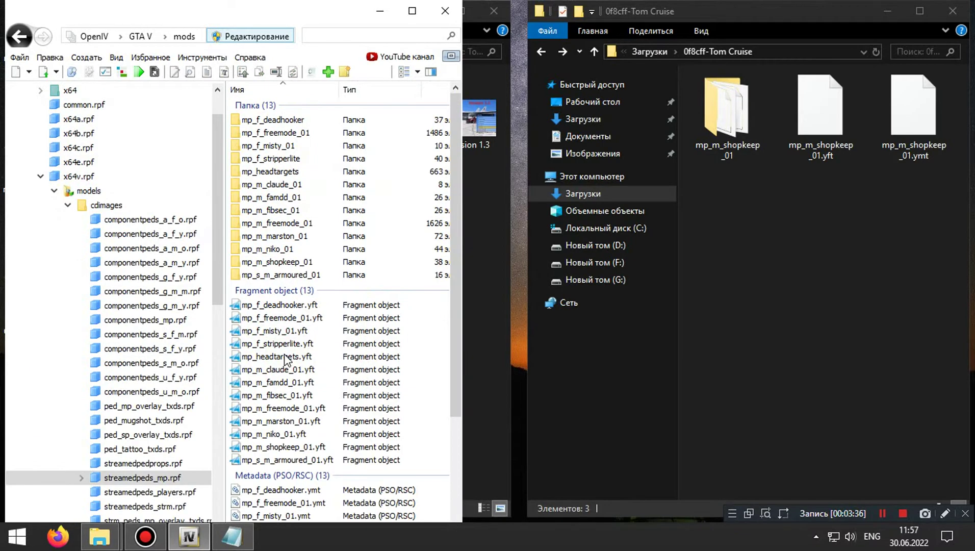
left_click(272, 264)
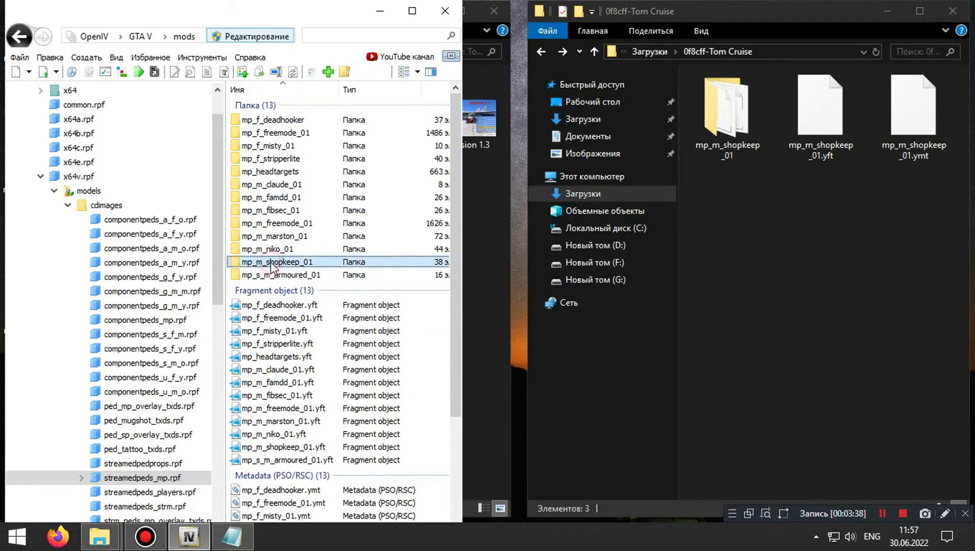
right_click(296, 262)
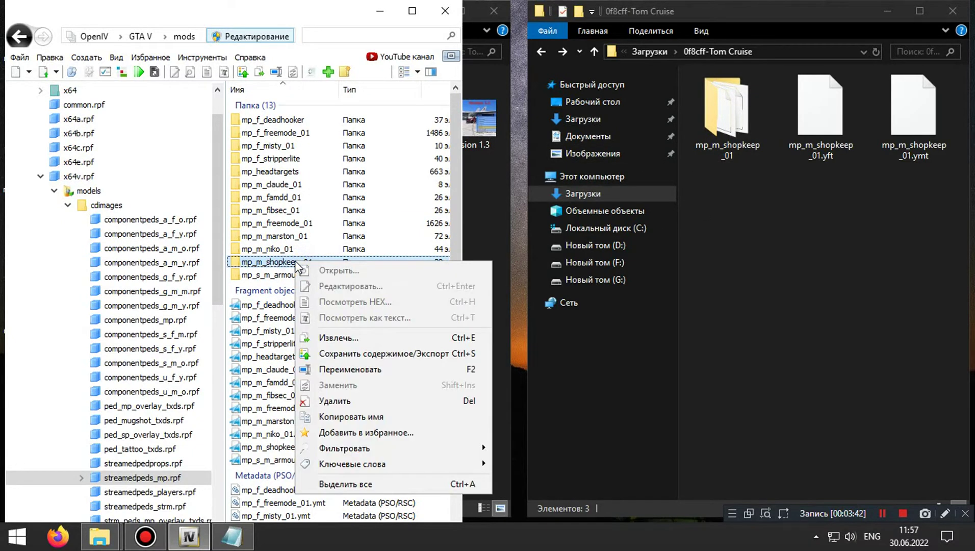
left_click(351, 400)
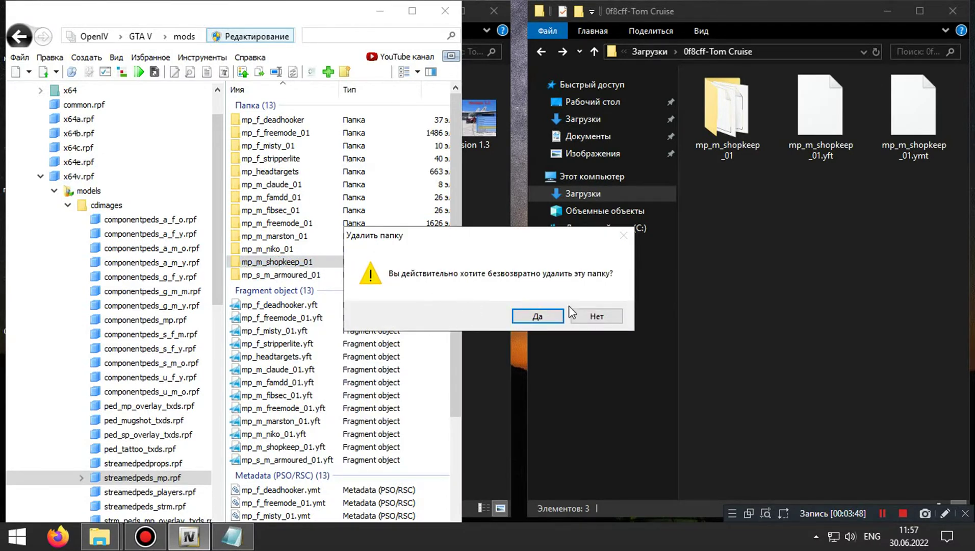
left_click(586, 316)
- Preview the head_000_r.ydd model in the existing mp_m_shopkeep_01 folder and return to streamedpeds_mp.rpf
double_click(286, 262)
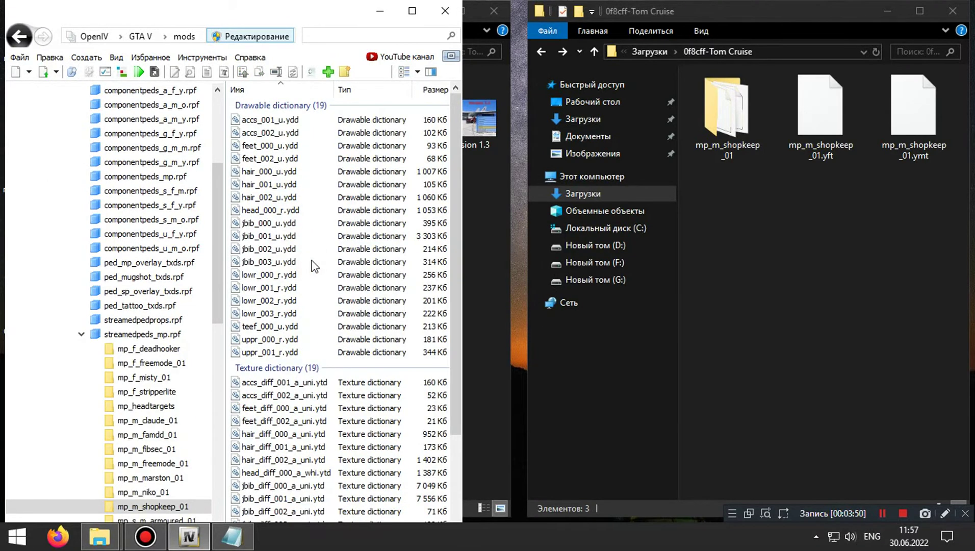
left_click(260, 210)
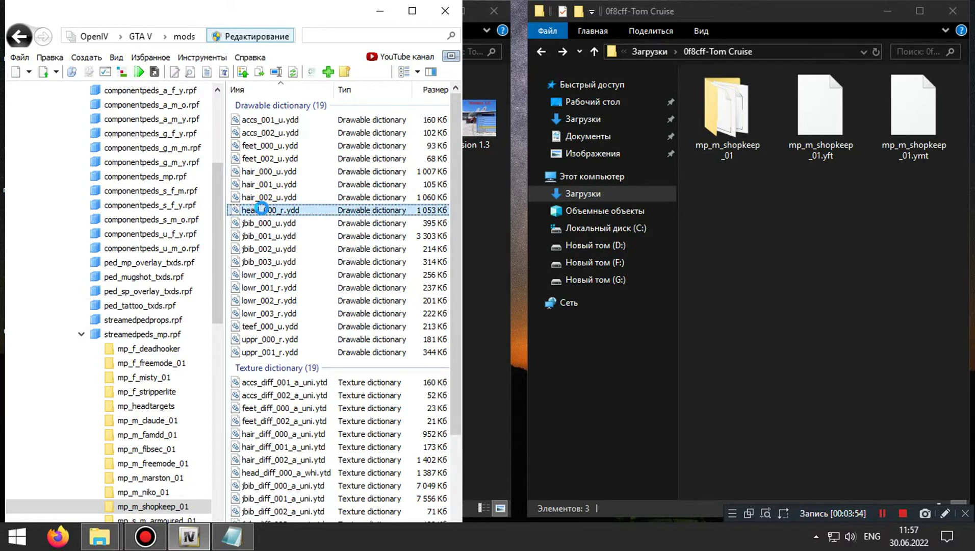
double_click(261, 210)
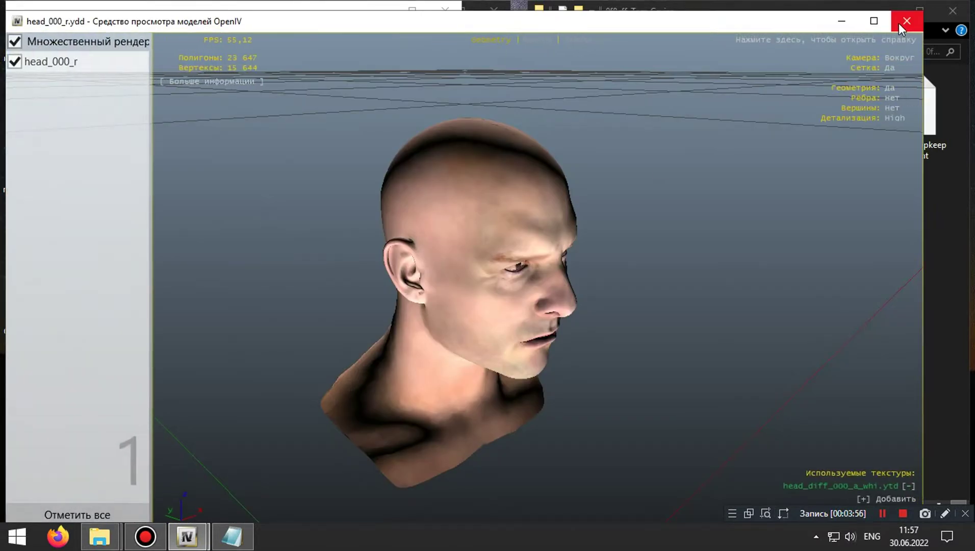
left_click(906, 21)
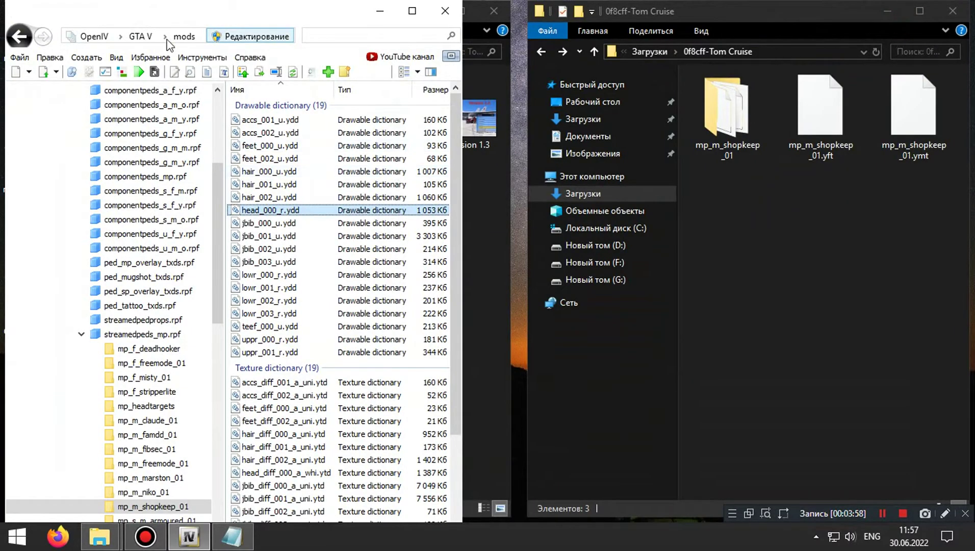
left_click(21, 36)
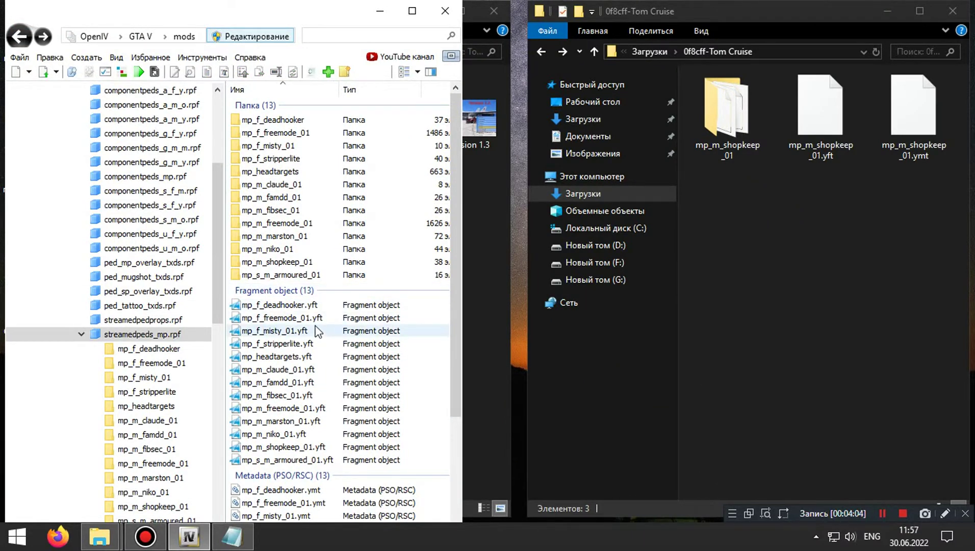
- Delete the mp_m_shopkeep_01 folder from streamedpeds_mp.rpf and add the mp_m_shopkeep_01 folder, .yft and .ymt files from 0f8cff-Tom Cruise
right_click(279, 261)
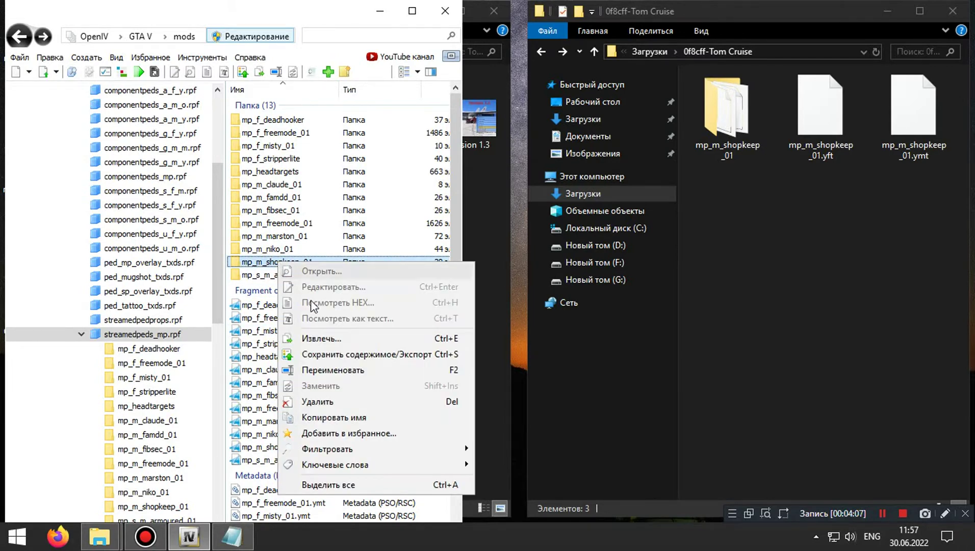
left_click(340, 401)
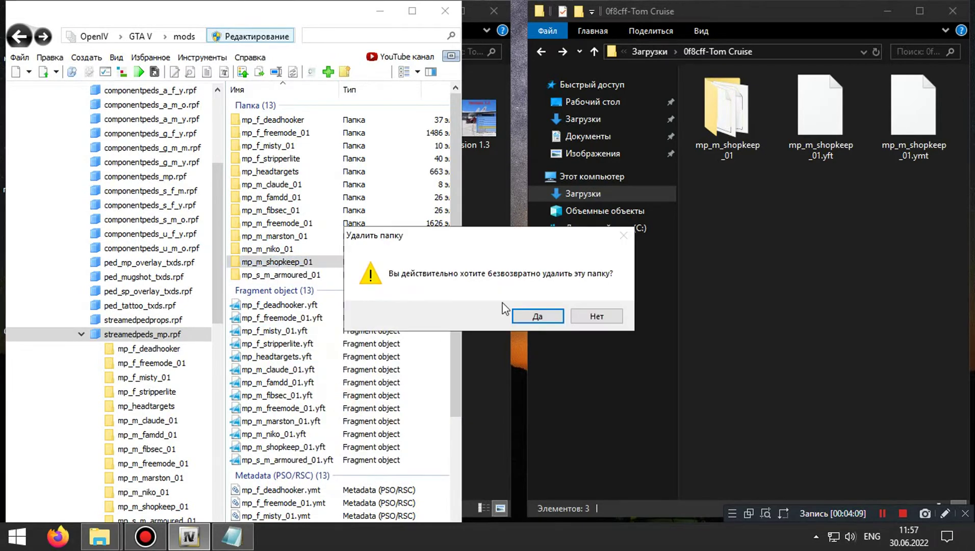
left_click(541, 315)
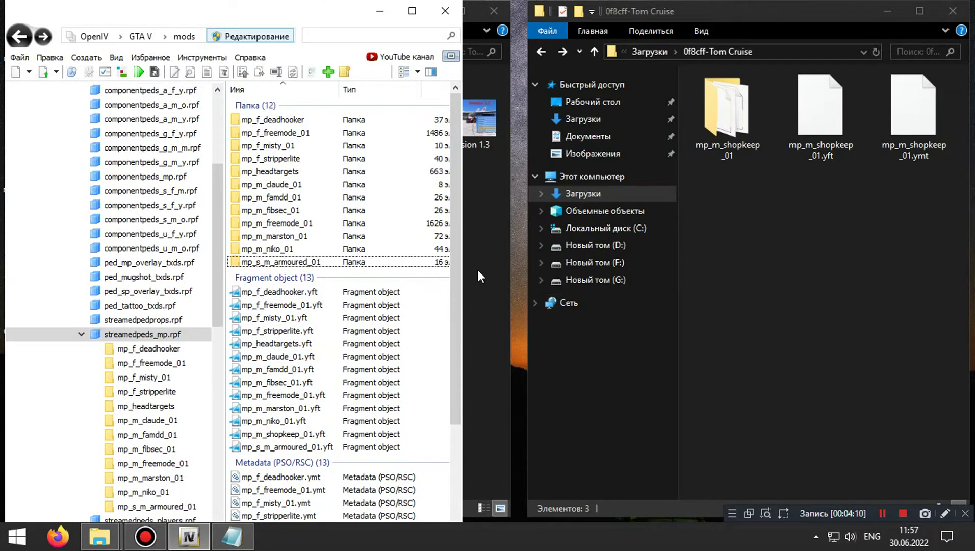
left_click_drag(717, 200, 336, 373)
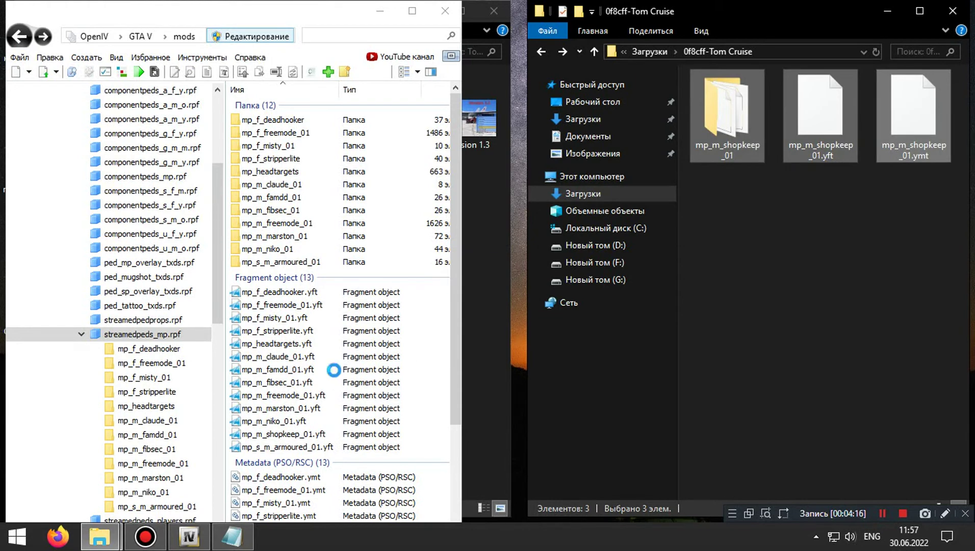
- Open the newly added mp_m_shopkeep_01 folder and preview the hair_000_u.ydd model
left_click(288, 277)
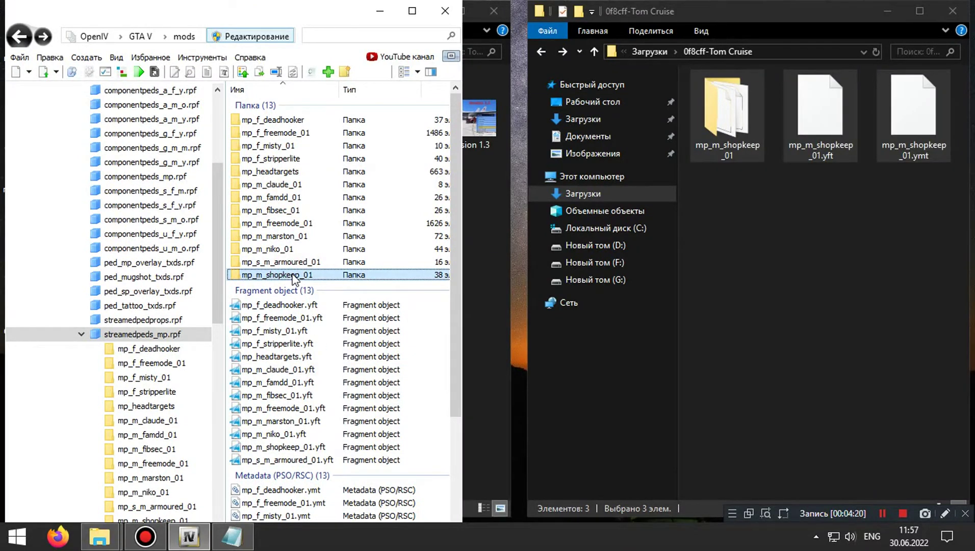
double_click(292, 276)
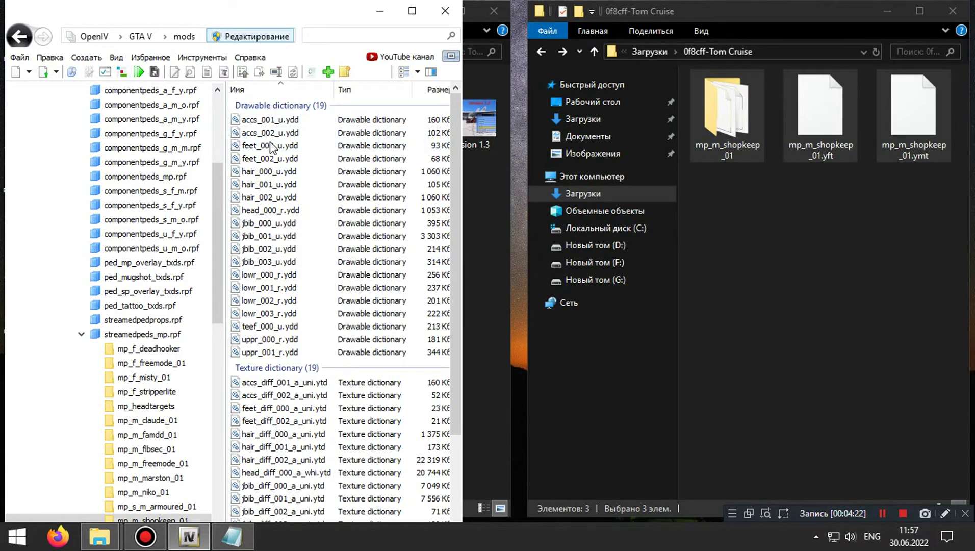
left_click(270, 171)
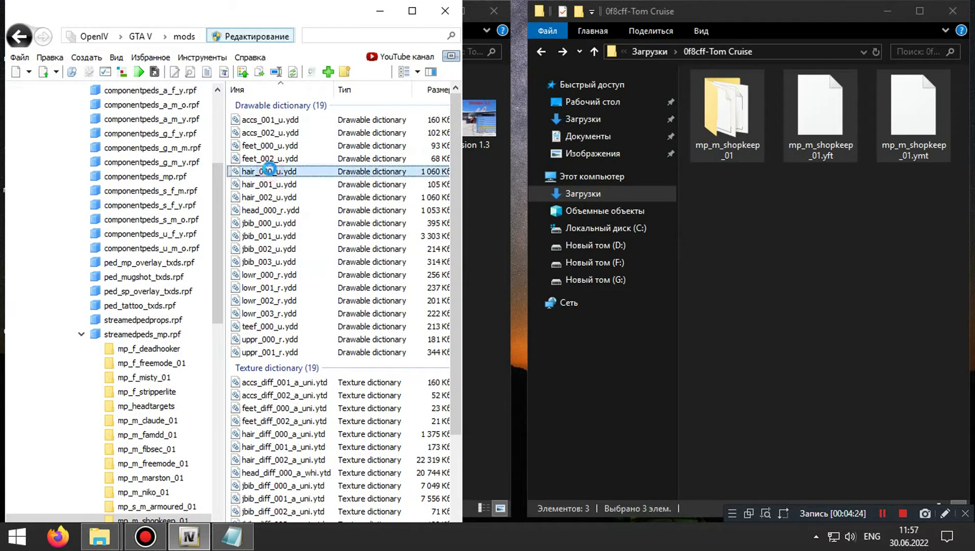
double_click(269, 171)
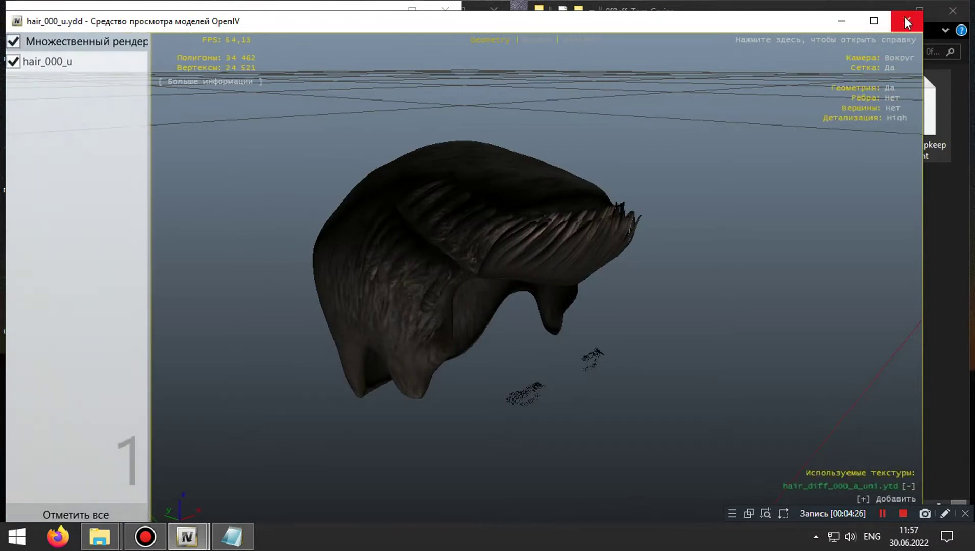
left_click(903, 17)
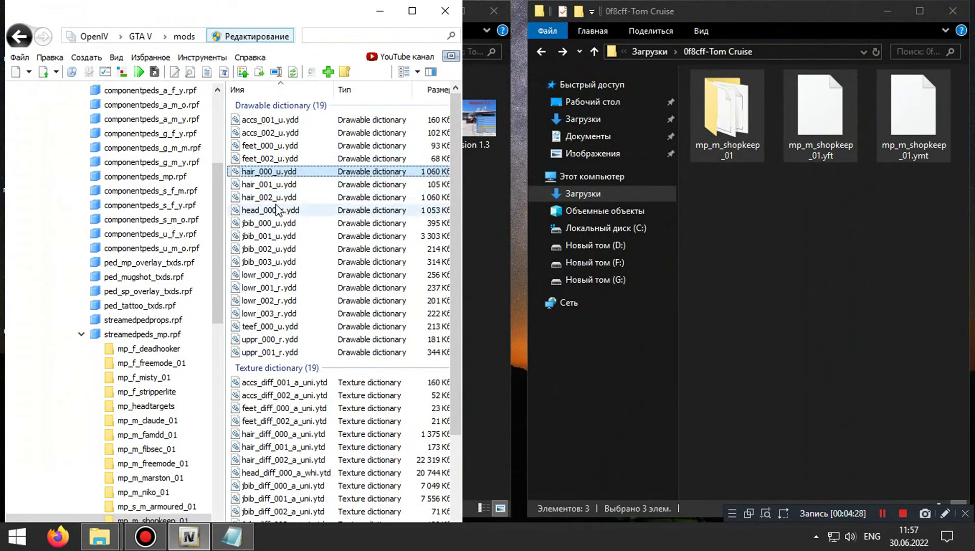
- Preview the jbib_000_u.ydd and head_000_r.ydd models in mp_m_shopkeep_01, and go back to the cdimages folder
left_click(263, 224)
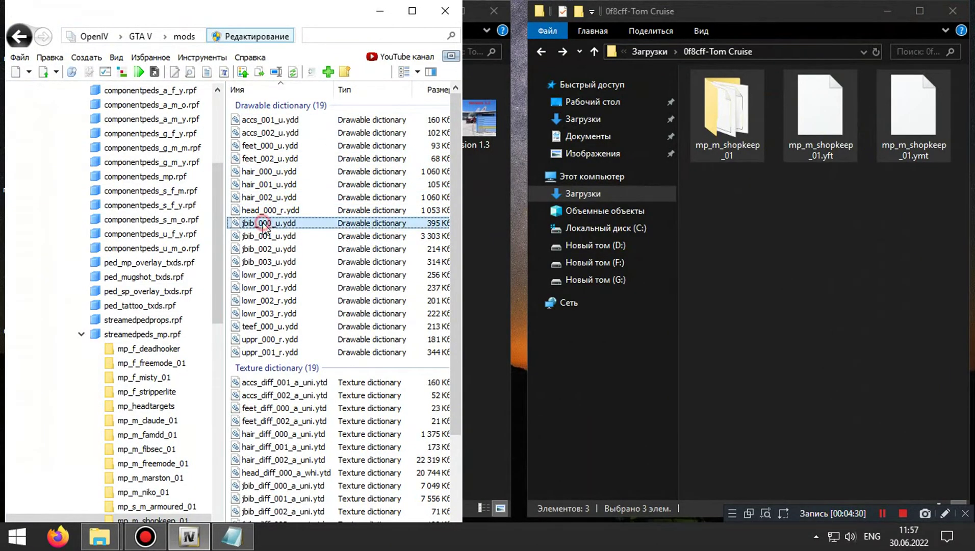
double_click(262, 223)
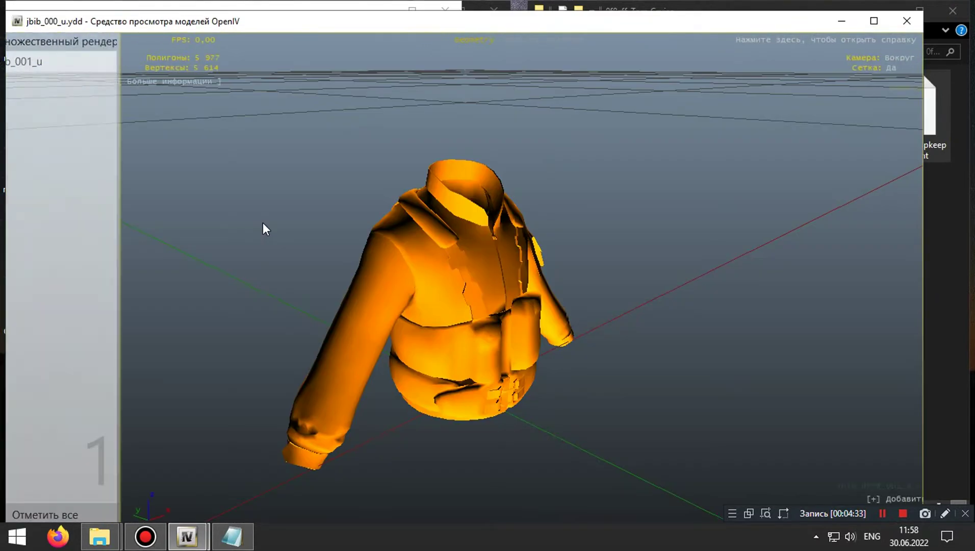
left_click(907, 22)
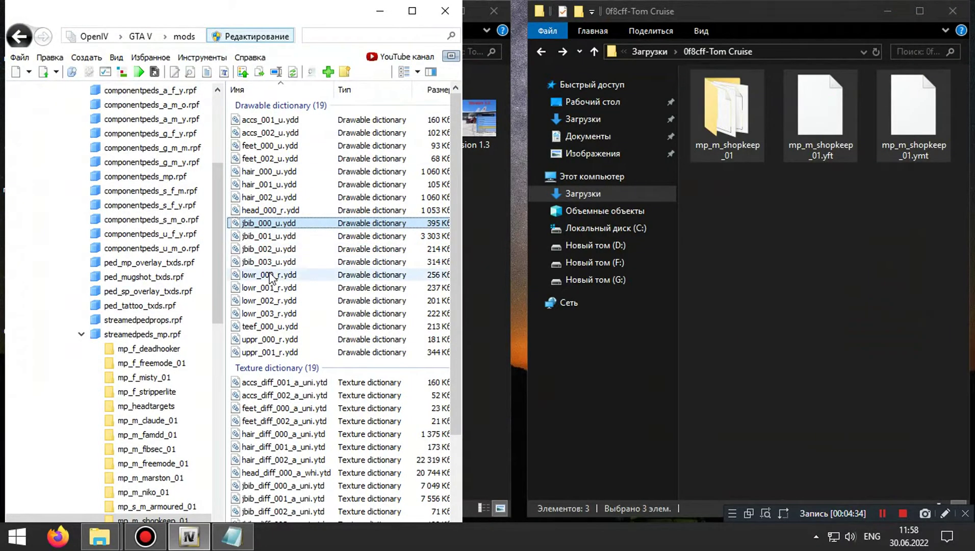
left_click(264, 210)
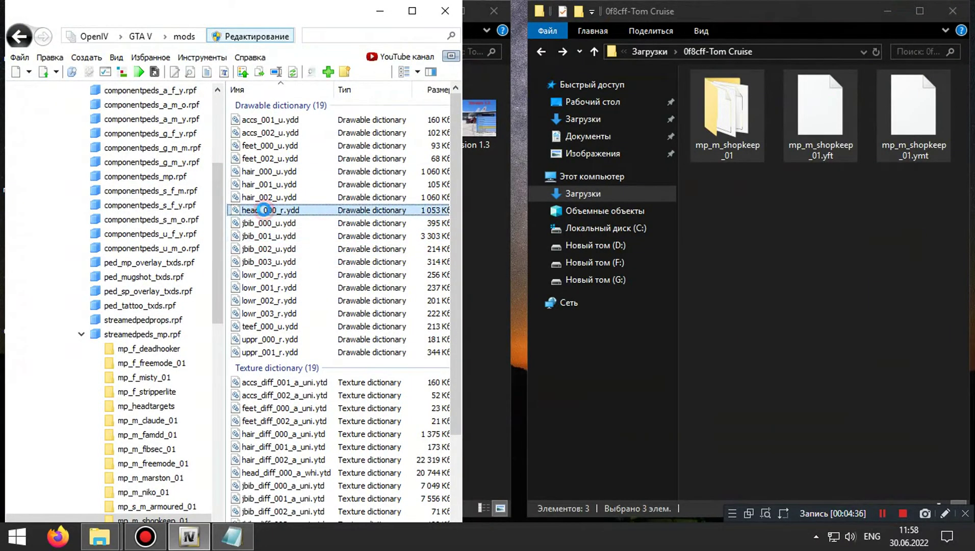
double_click(265, 210)
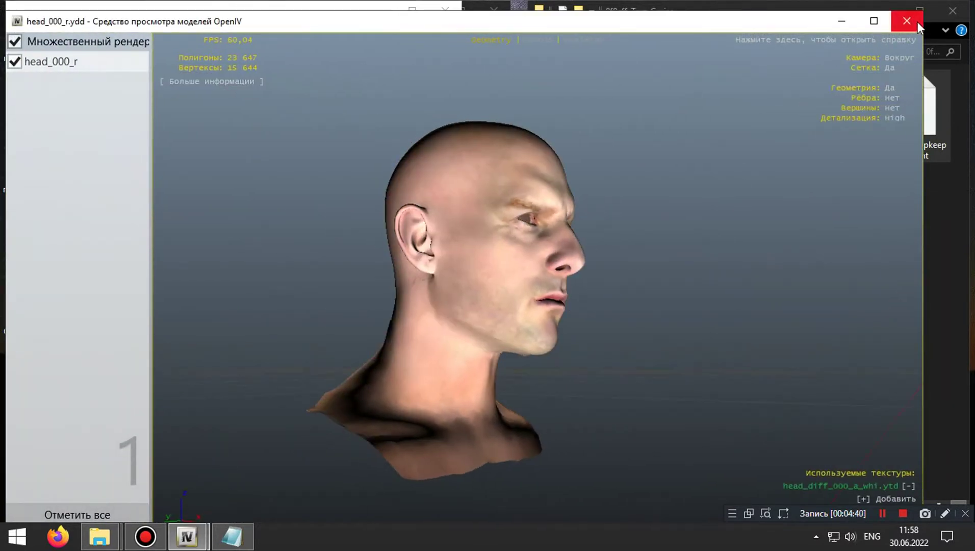
left_click(918, 24)
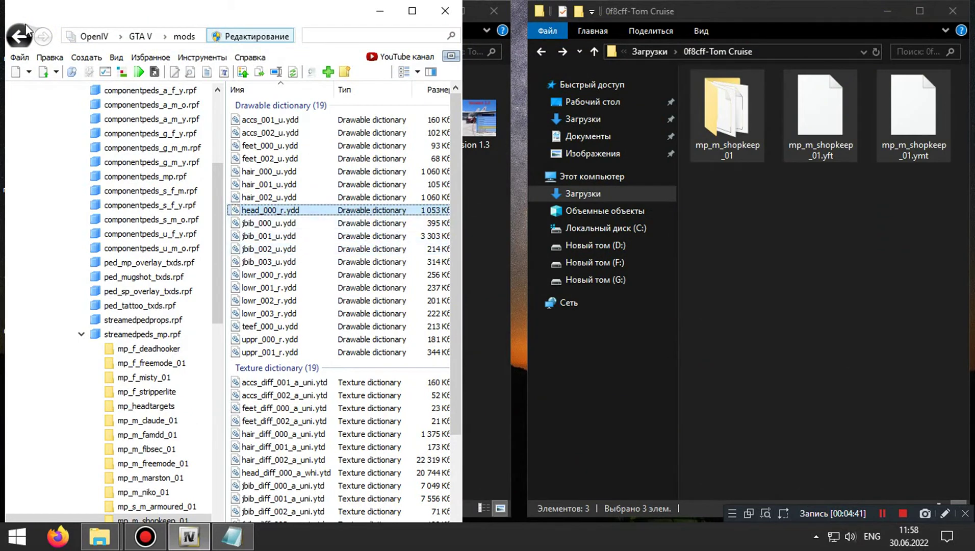
left_click(17, 36)
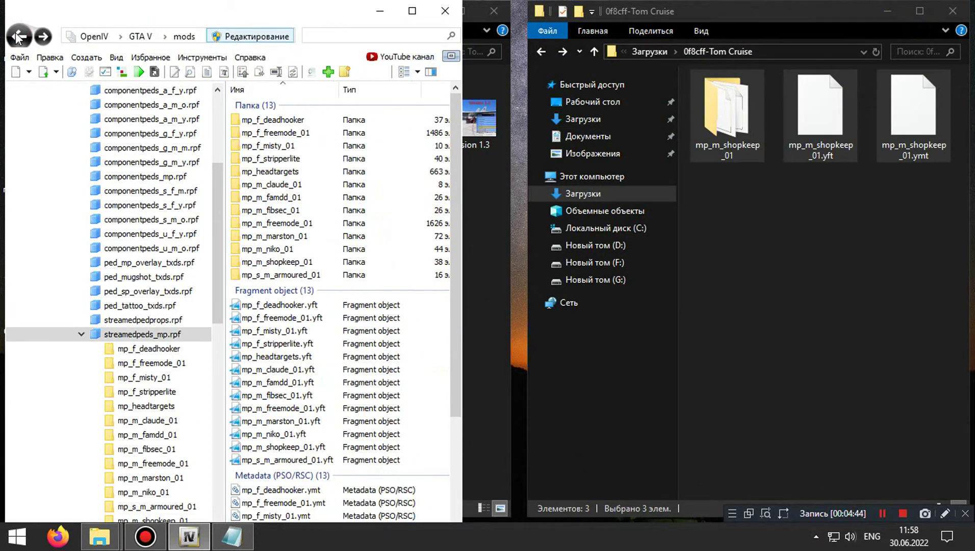
left_click(17, 37)
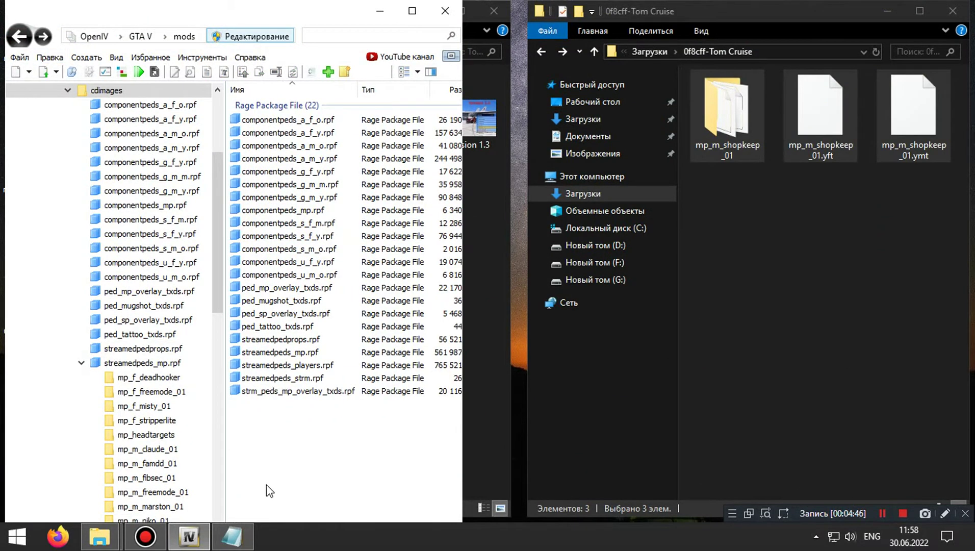
- Check the sunglasses installation path for mp_m_shopkeep_01_p in the Install instructions text file and return to OpenIV
left_click(232, 536)
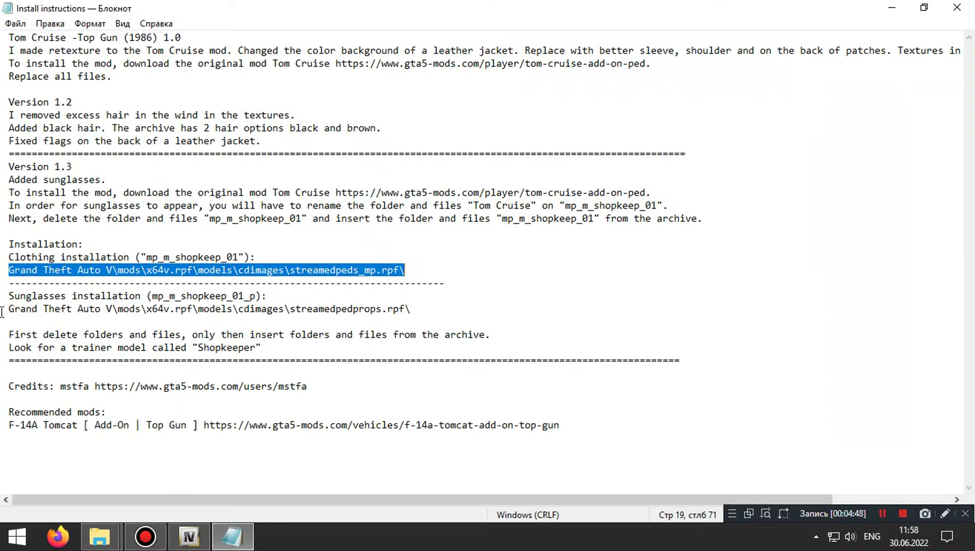
left_click_drag(267, 296, 79, 294)
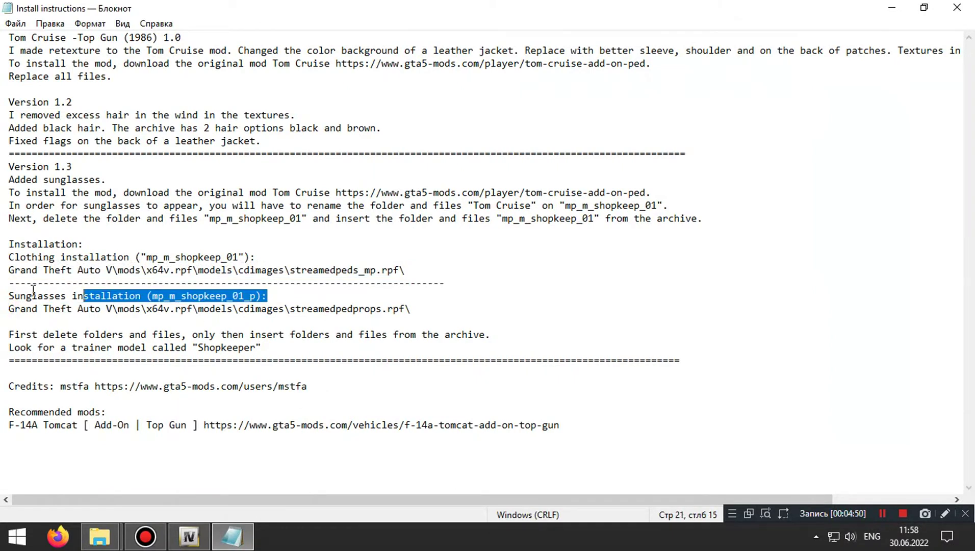
left_click_drag(10, 296, 425, 303)
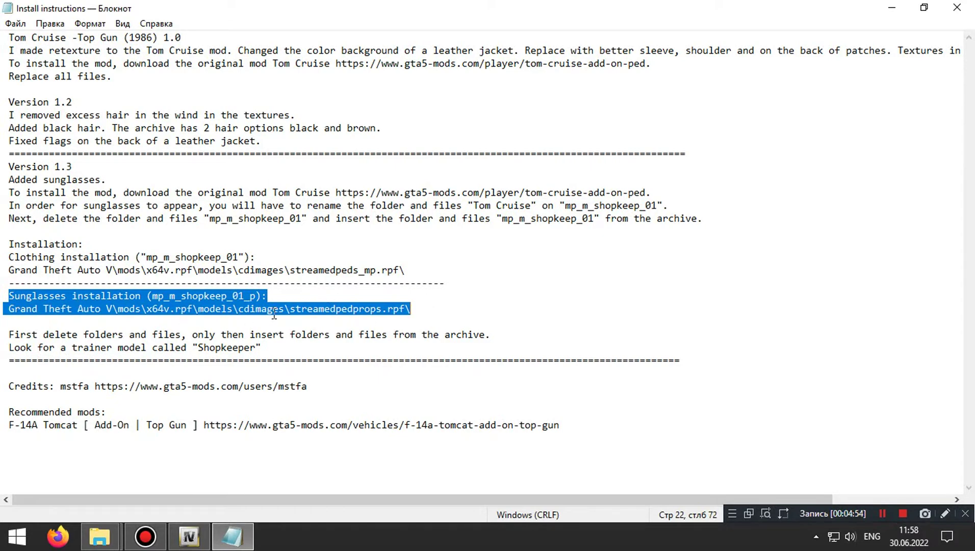
left_click(232, 535)
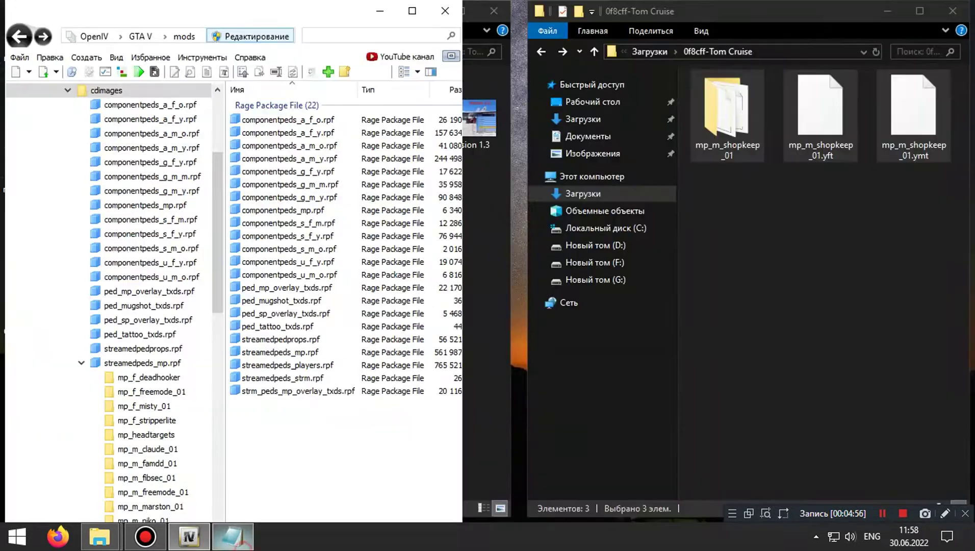
- Open streamedpedprops.rpf from the cdimages folder and select the mp_m_shopkeep_01_p folder in it
left_click(283, 340)
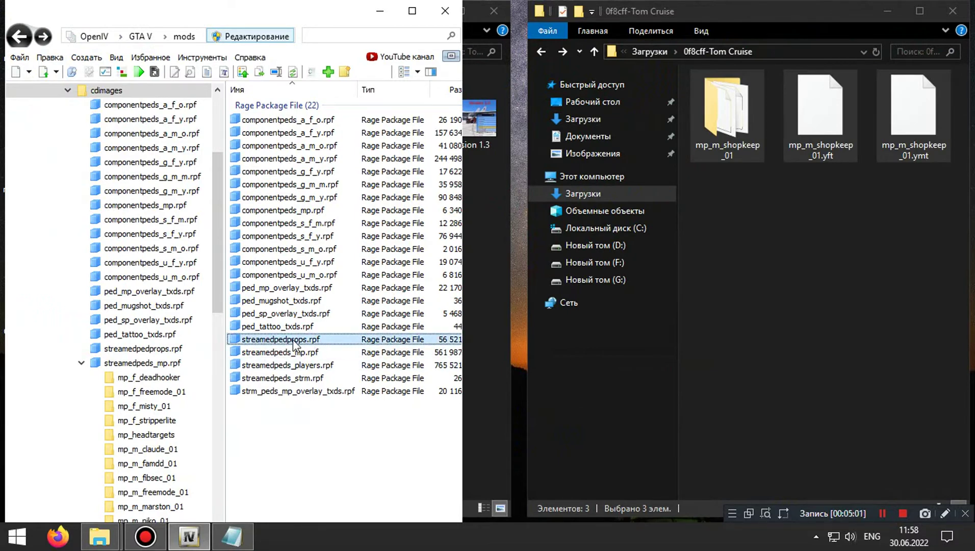
double_click(293, 340)
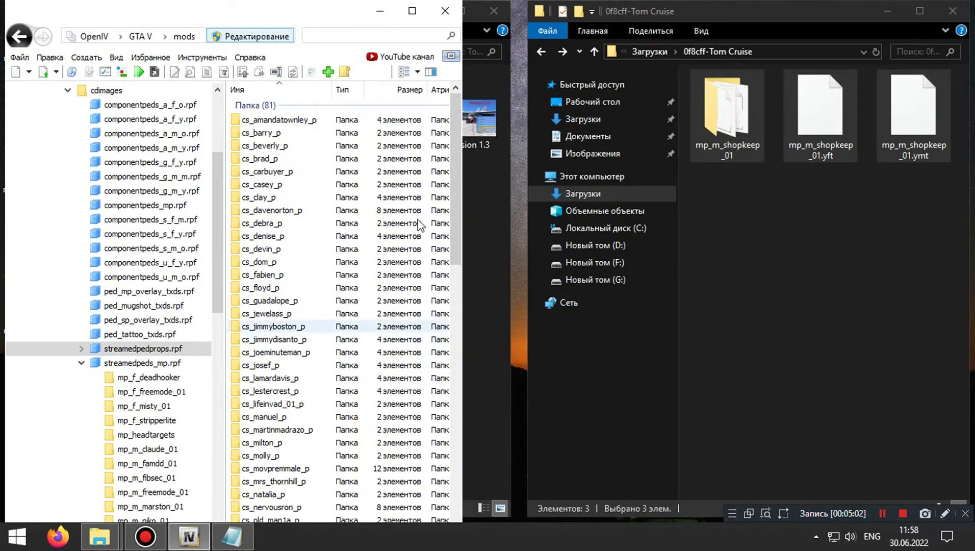
left_click_drag(457, 154, 469, 431)
left_click(281, 456)
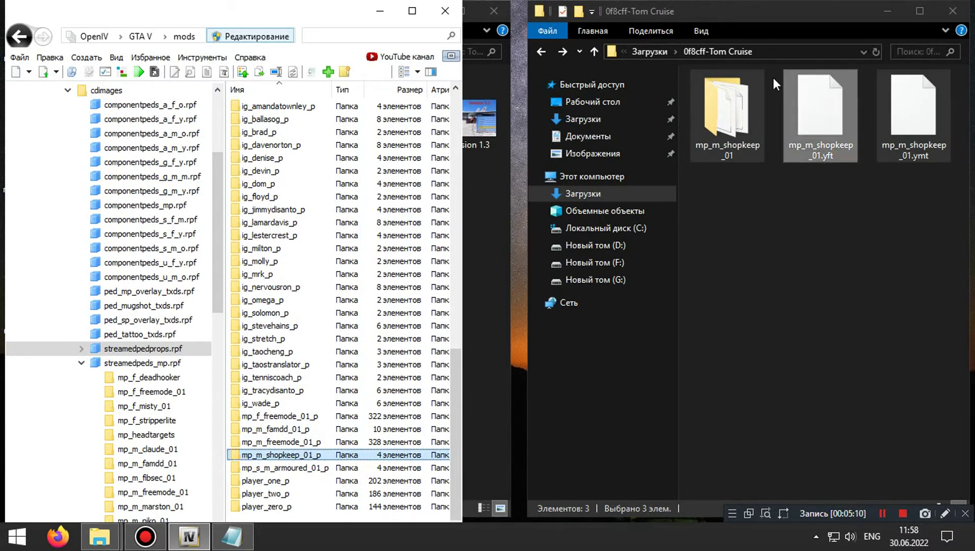
- In File Explorer, open Sunglasses files under the File folder of Tom Cruise -Top Gun (1986) 1.3 and check the contents of its mp_m_shopkeep_01_p folder
left_click(579, 119)
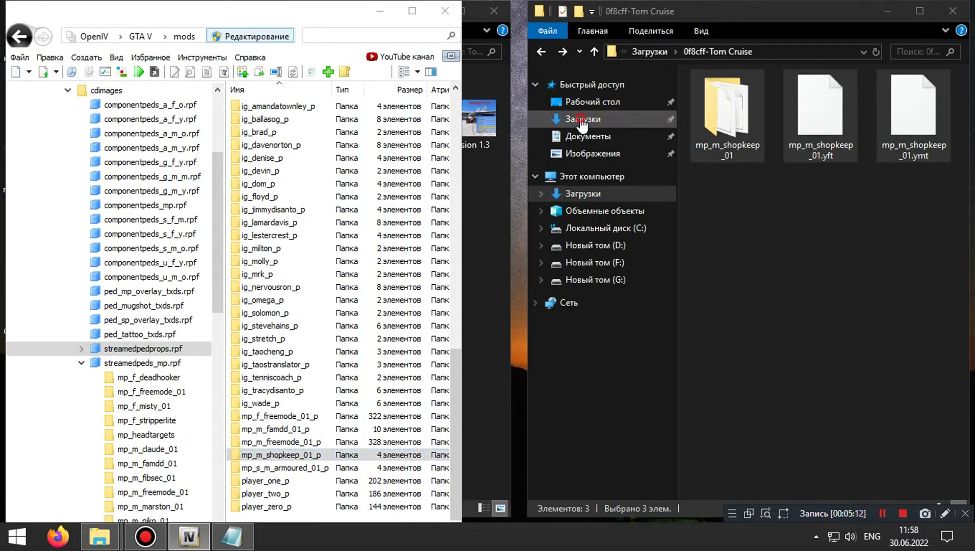
double_click(818, 125)
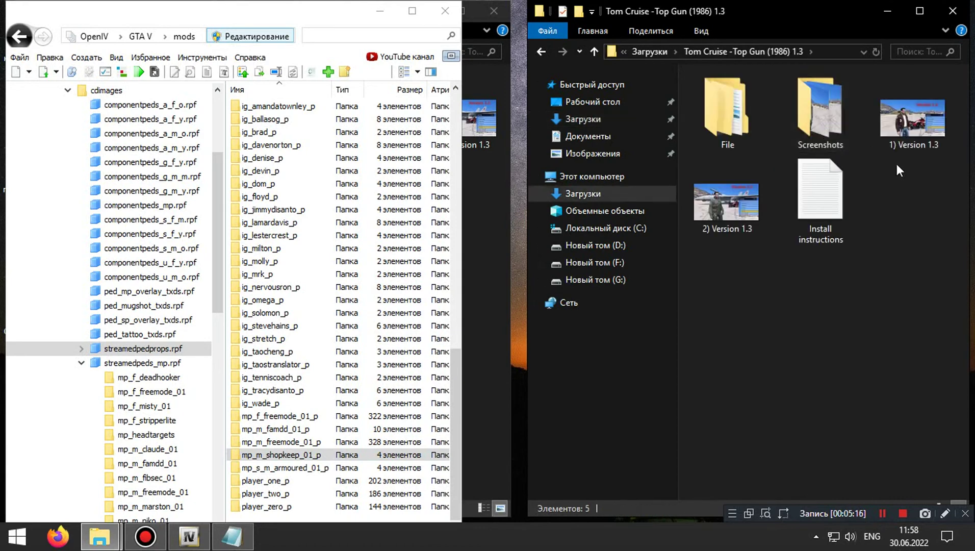
double_click(737, 124)
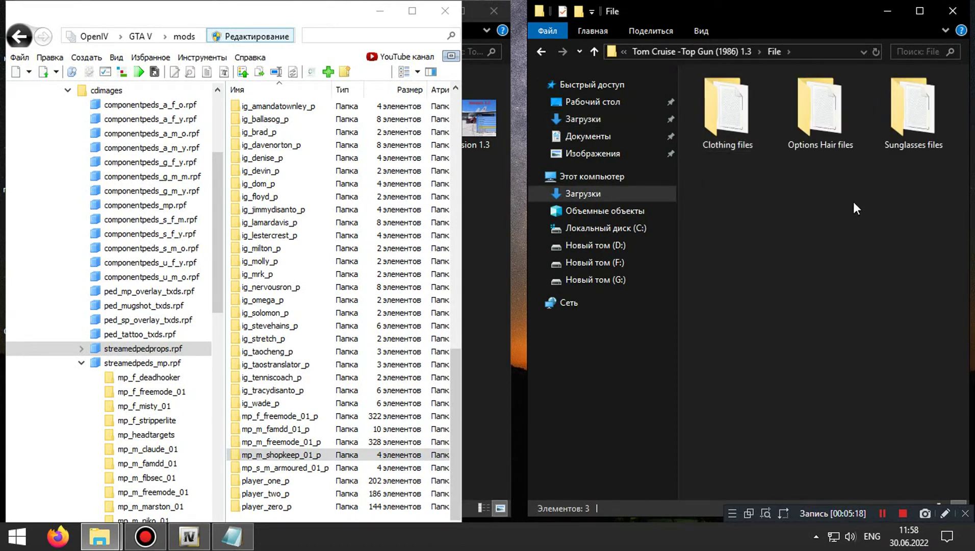
left_click(907, 134)
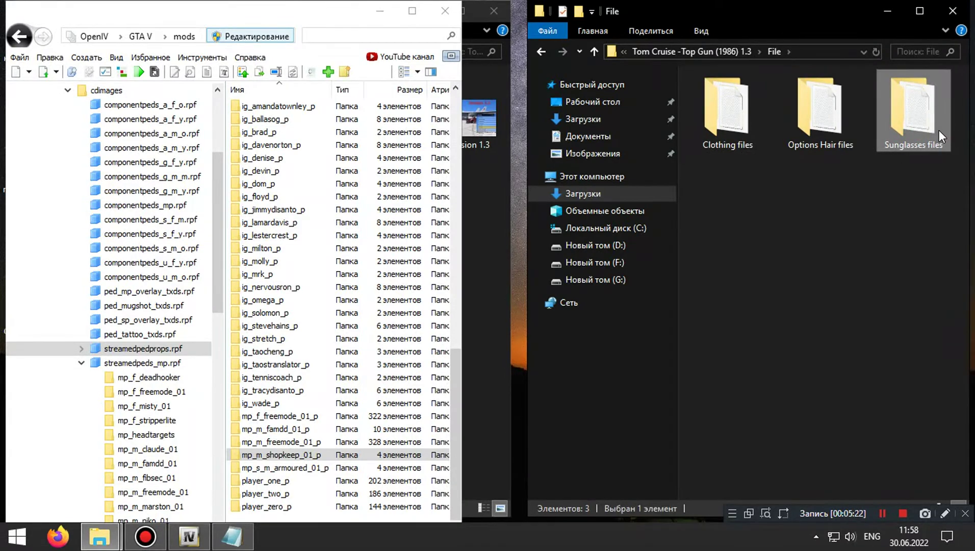
double_click(920, 125)
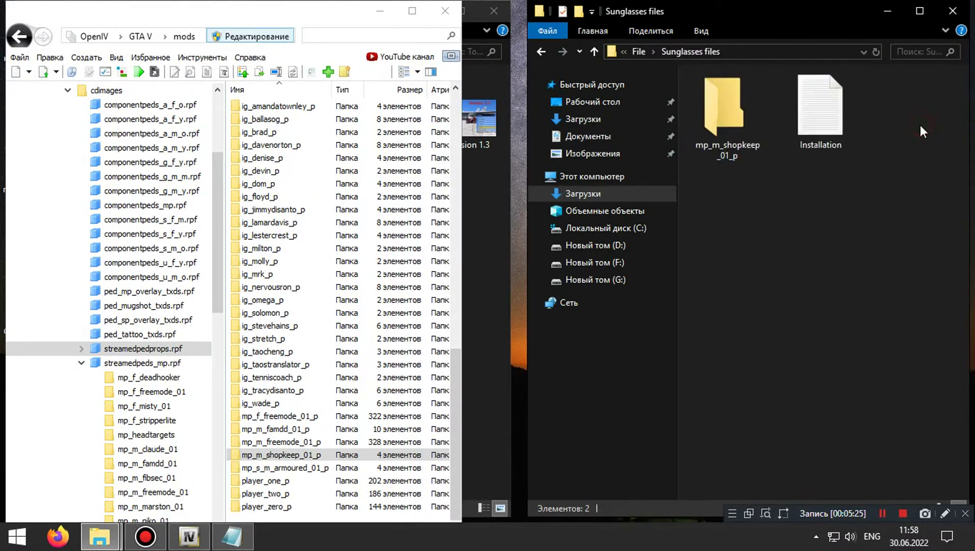
double_click(731, 145)
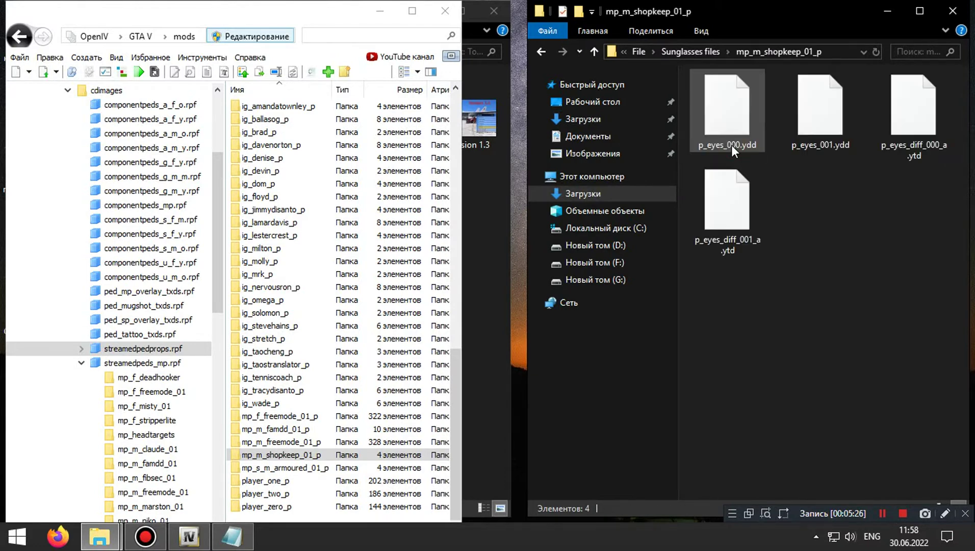
left_click(542, 53)
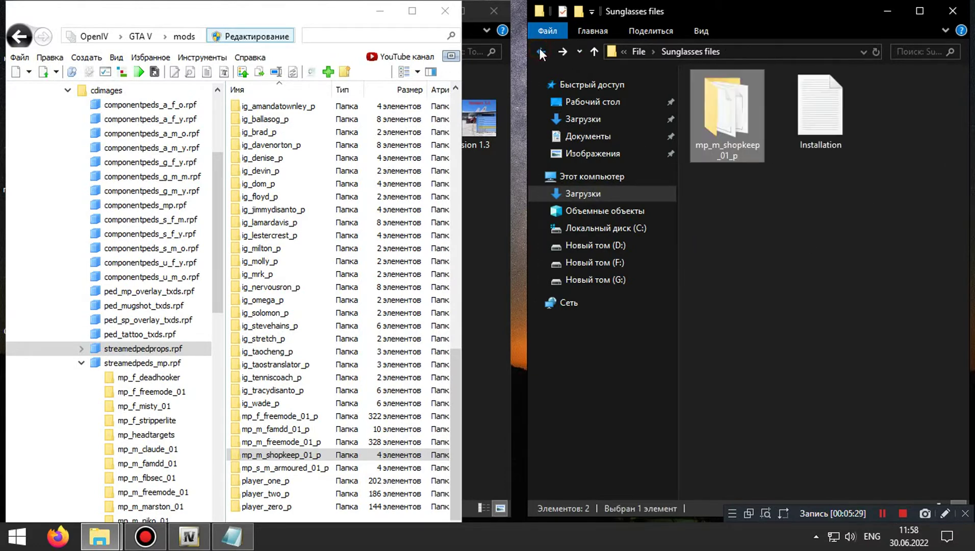
- Delete the existing mp_m_shopkeep_01_p folder from streamedpedprops.rpf in OpenIV
right_click(286, 455)
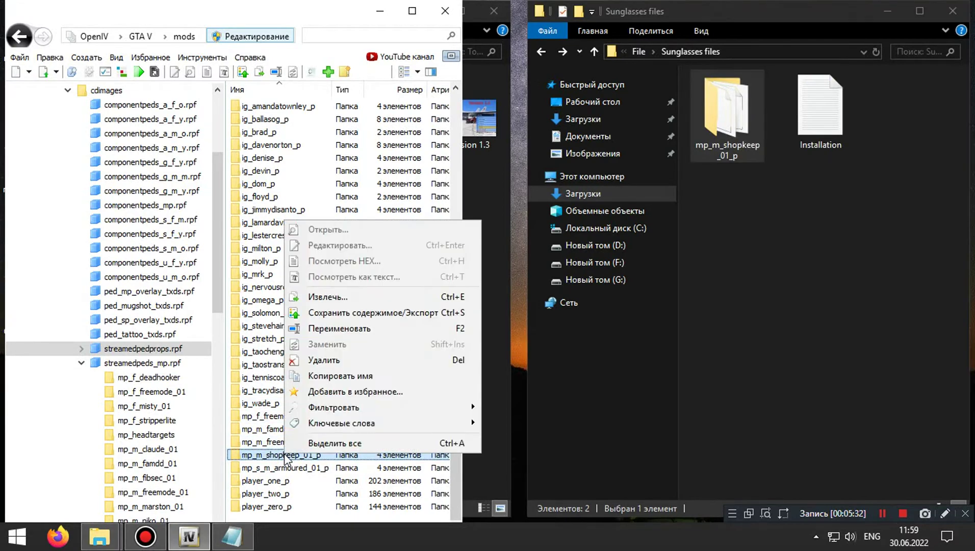
left_click(335, 361)
left_click(536, 310)
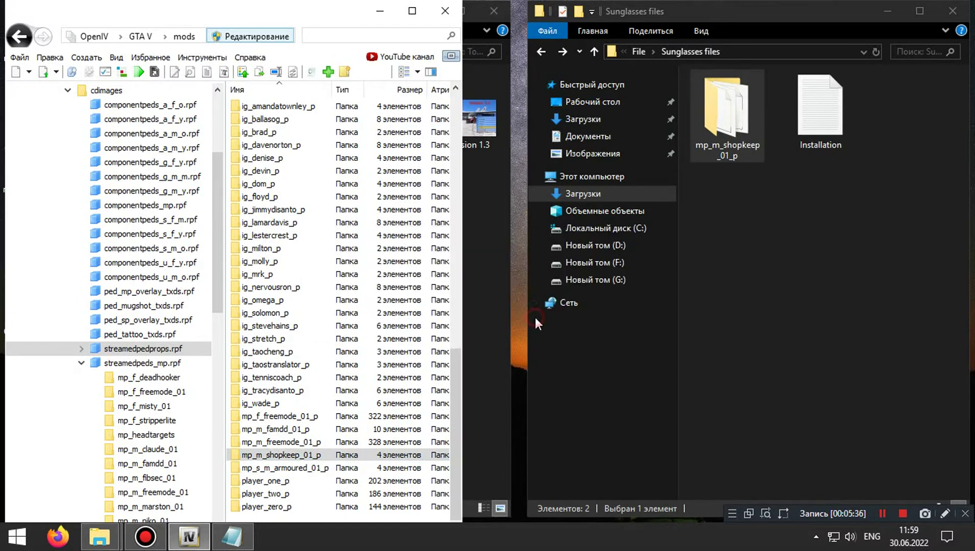
- Add the mp_m_shopkeep_01_p folder from Sunglasses files to streamedpedprops.rpf
left_click(722, 125)
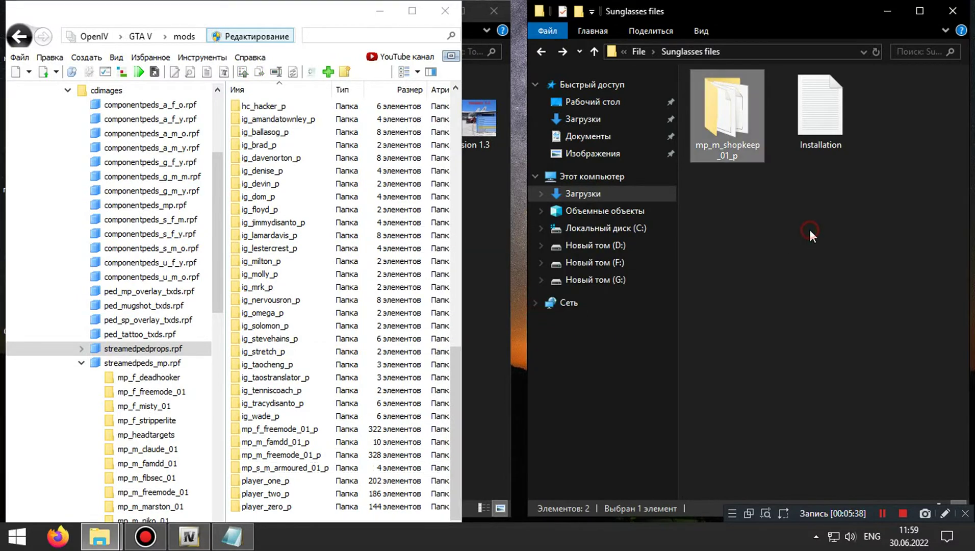
right_click(721, 127)
left_click(727, 104)
left_click_drag(742, 94, 319, 361)
left_click(457, 416)
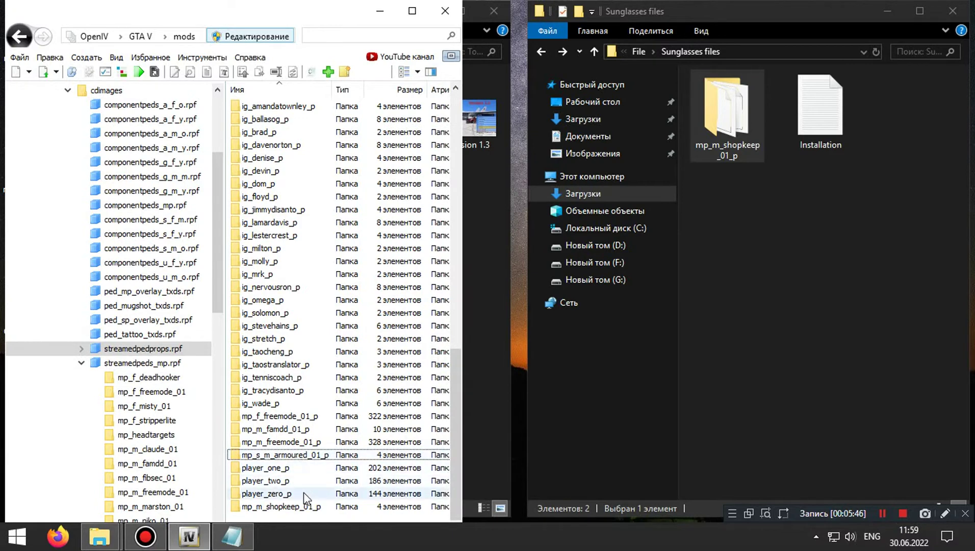
- Open the newly added mp_m_shopkeep_01_p folder and preview the p_eyes_000.ydd sunglasses model
left_click(296, 507)
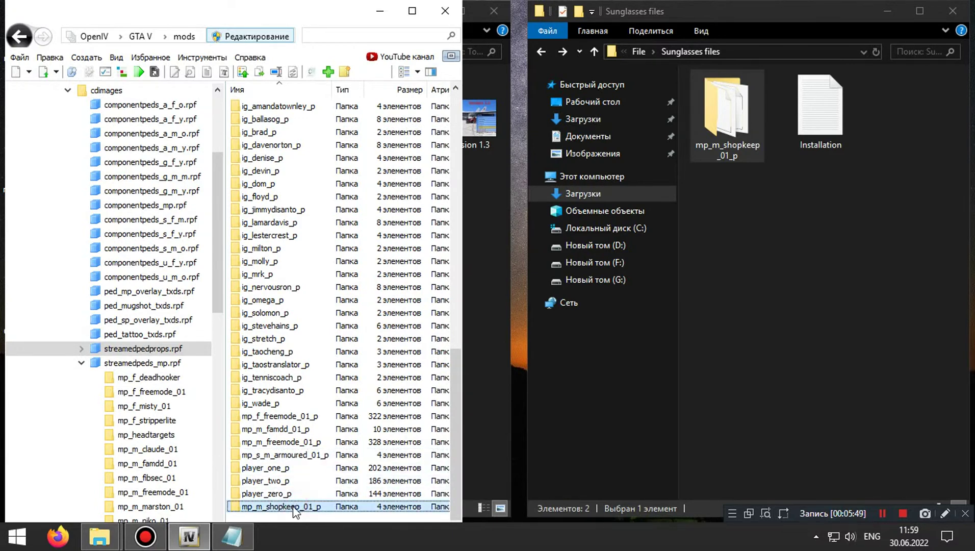
double_click(313, 510)
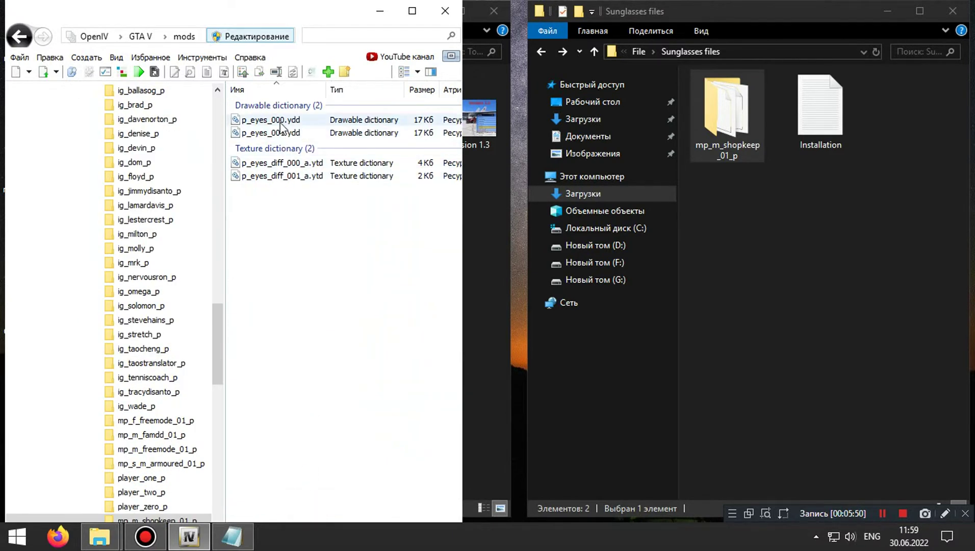
left_click(278, 120)
double_click(279, 120)
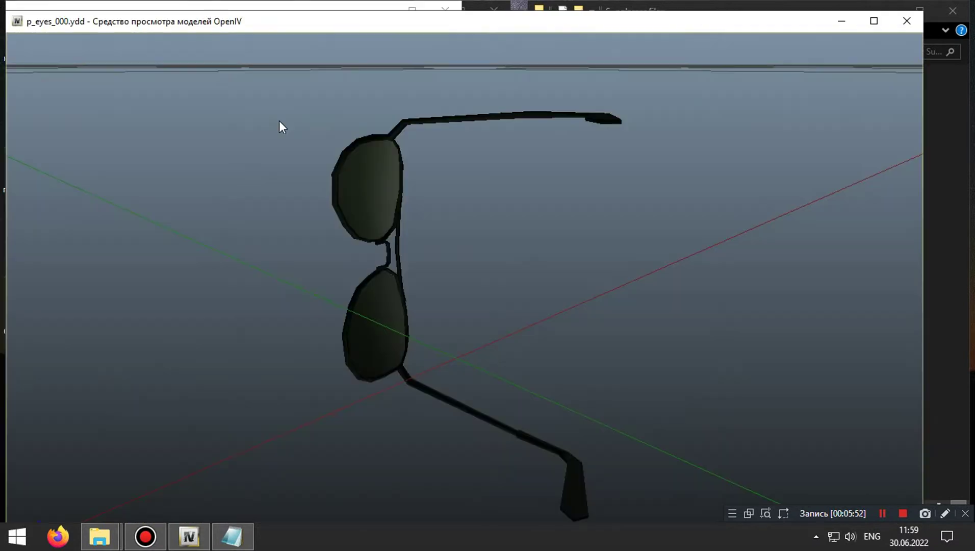
left_click_drag(799, 131, 731, 137)
left_click(909, 20)
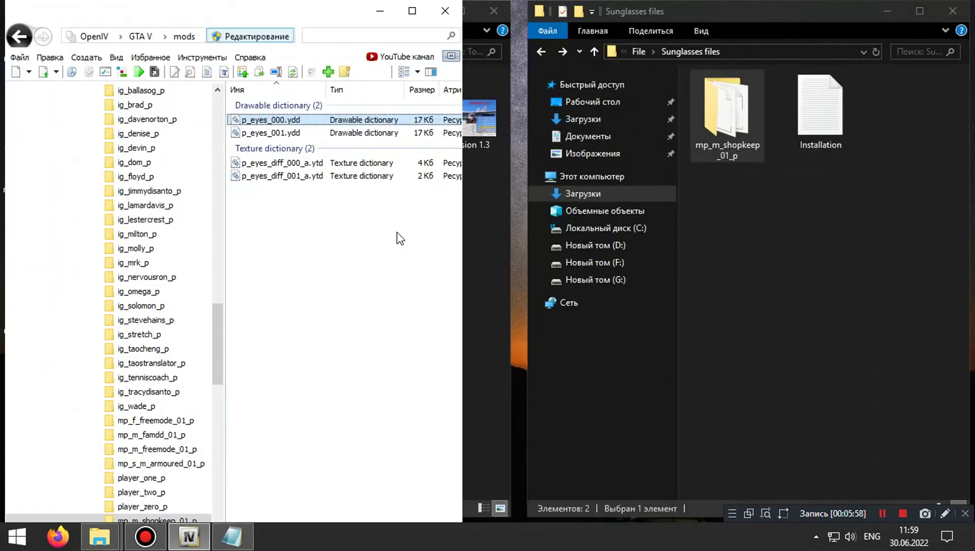
- Preview the p_eyes_001.ydd model, and go back to streamedpedprops.rpf in OpenIV and the File folder in File Explorer
left_click(277, 133)
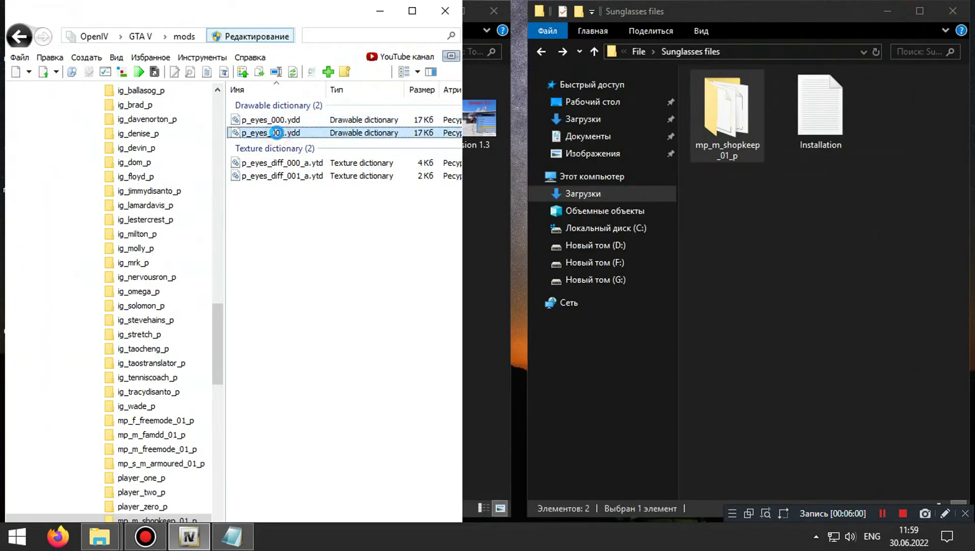
double_click(277, 132)
left_click_drag(253, 306, 790, 141)
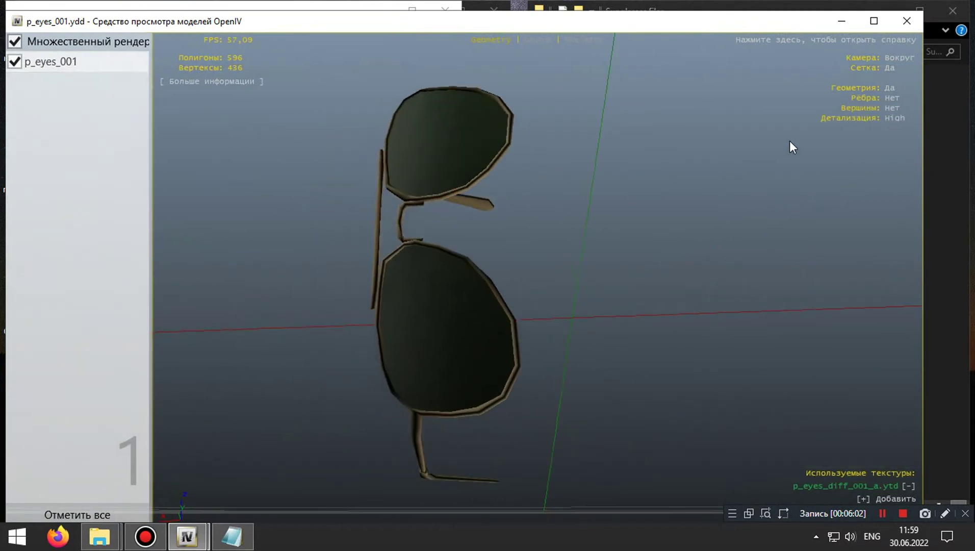
left_click_drag(389, 419, 365, 405)
left_click(907, 21)
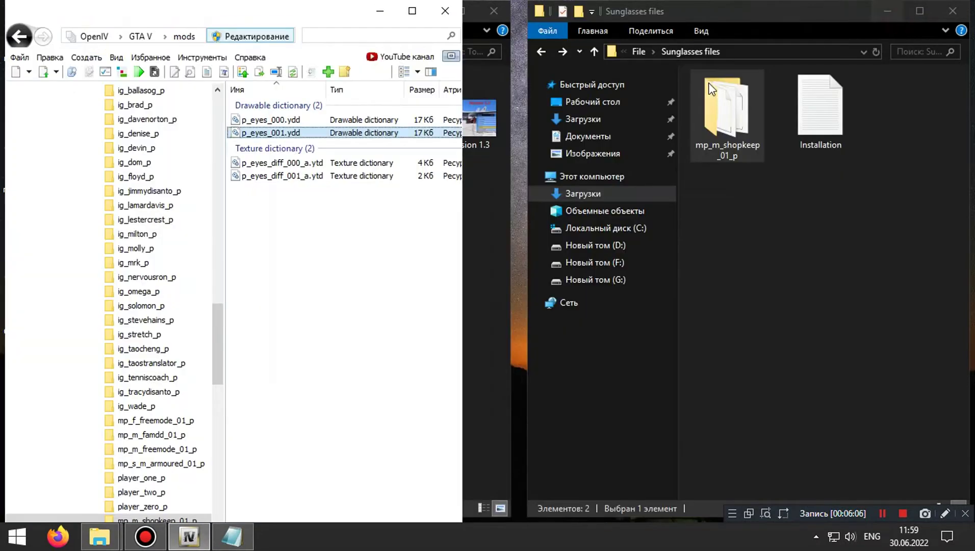
left_click(19, 36)
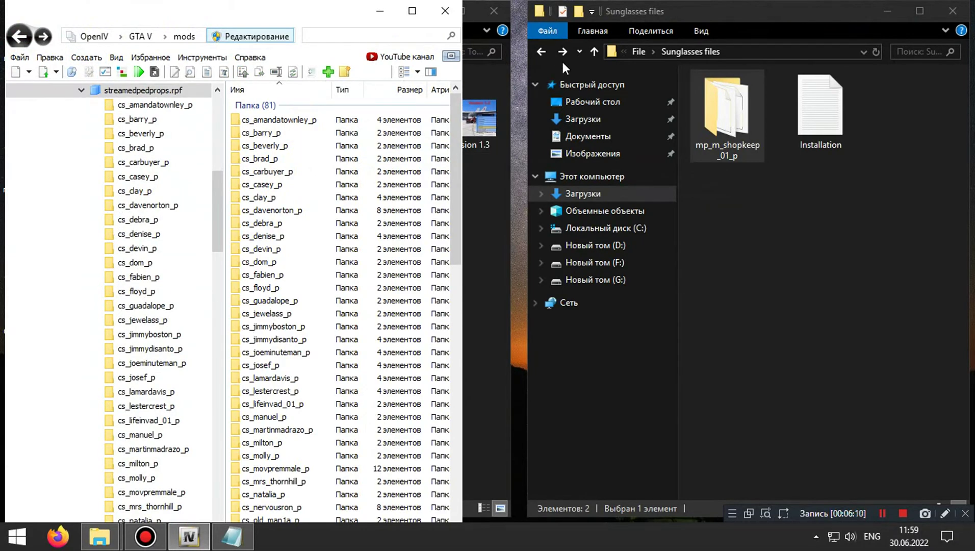
left_click(543, 50)
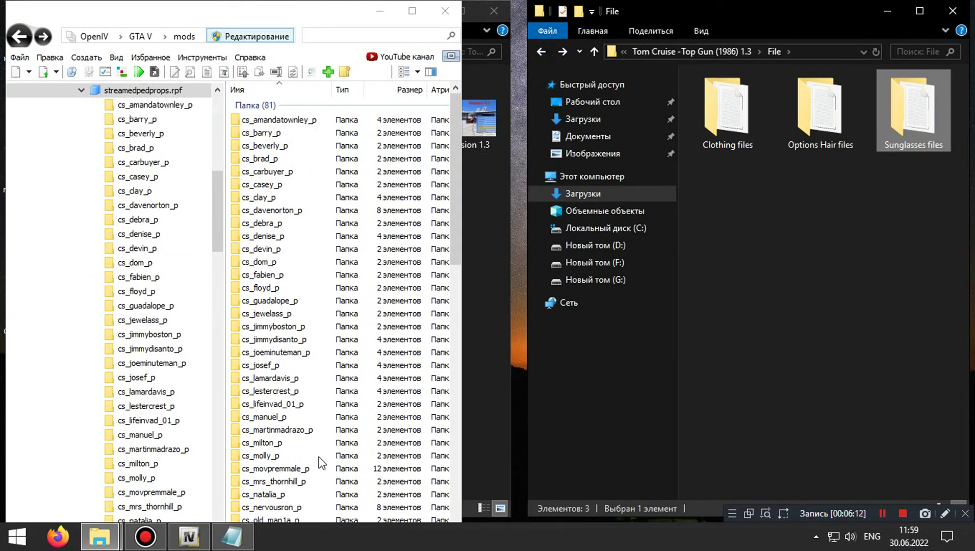
- Look up the trainer model name for the ped in the Install instructions text file
left_click(233, 537)
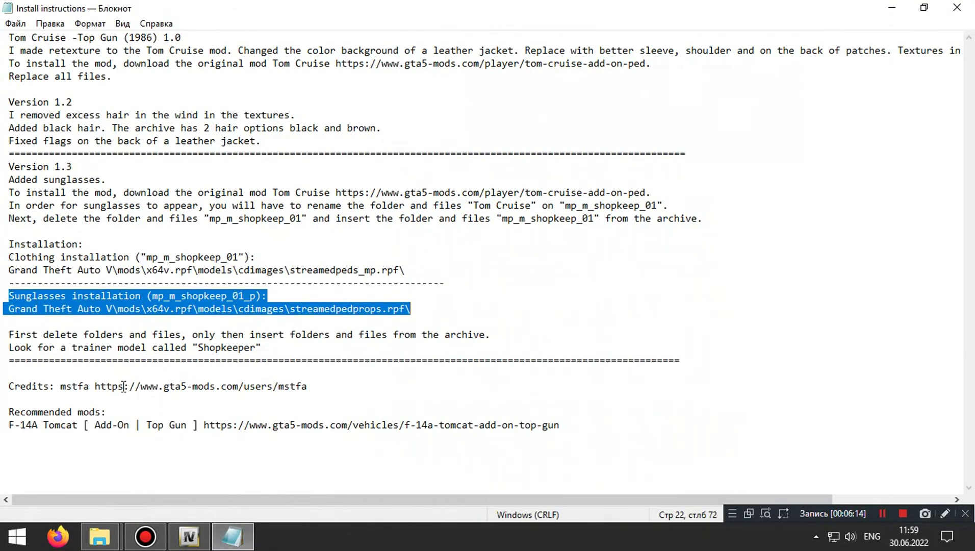
left_click_drag(8, 351, 269, 352)
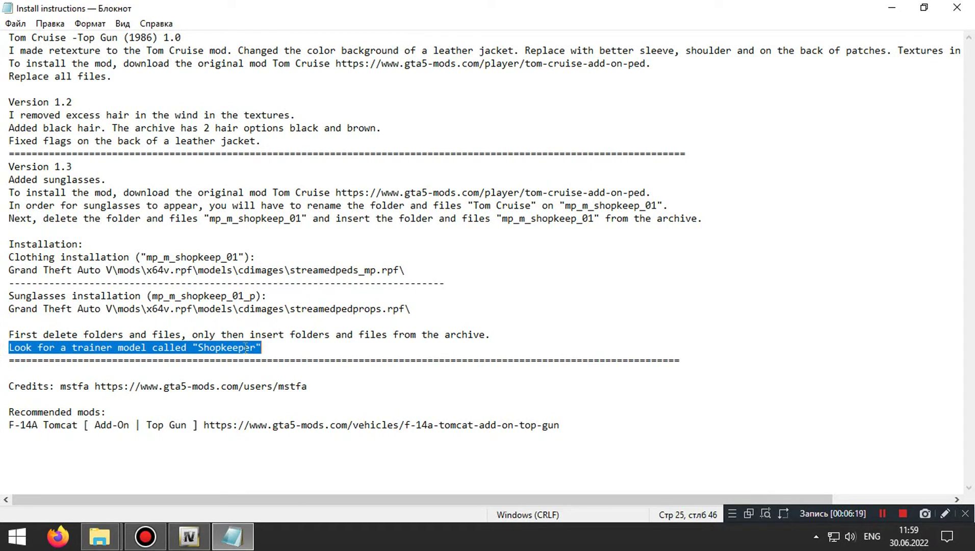
left_click(245, 350)
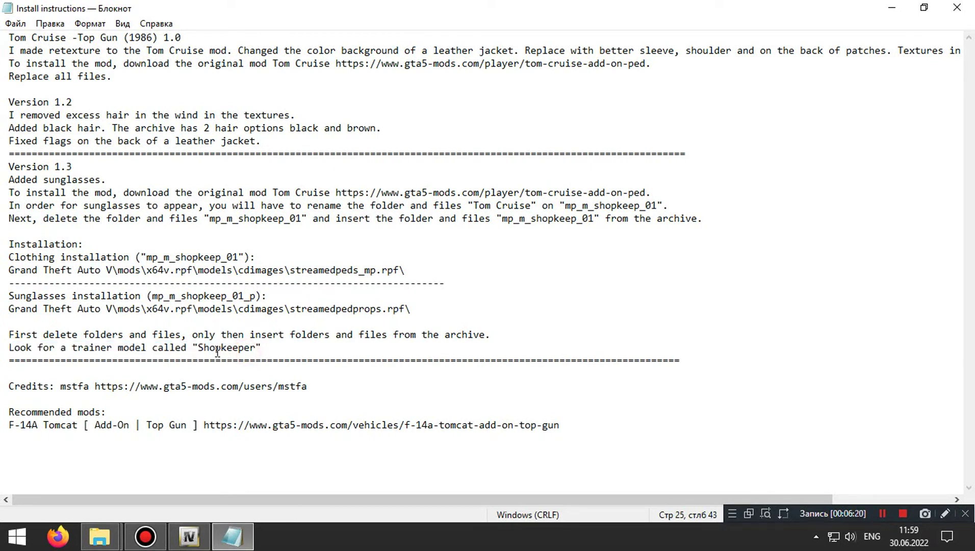
left_click_drag(200, 349, 255, 354)
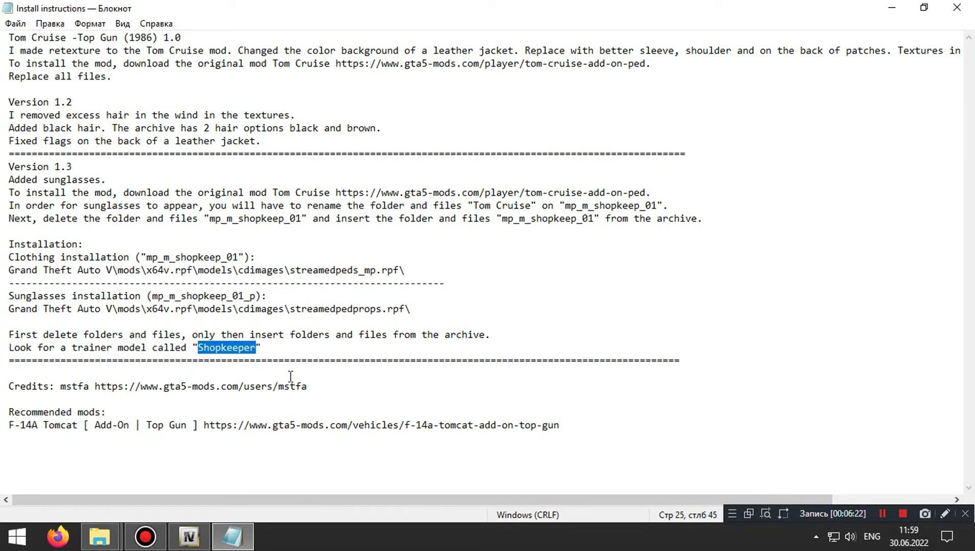
- Minimize all open windows and launch Grand Theft Auto V from the desktop
left_click(891, 10)
left_click(890, 8)
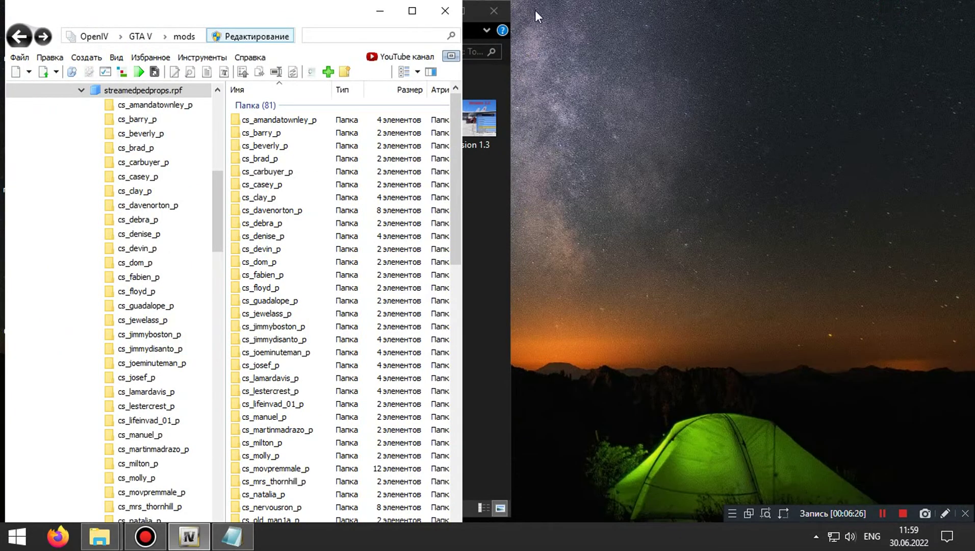
left_click(383, 13)
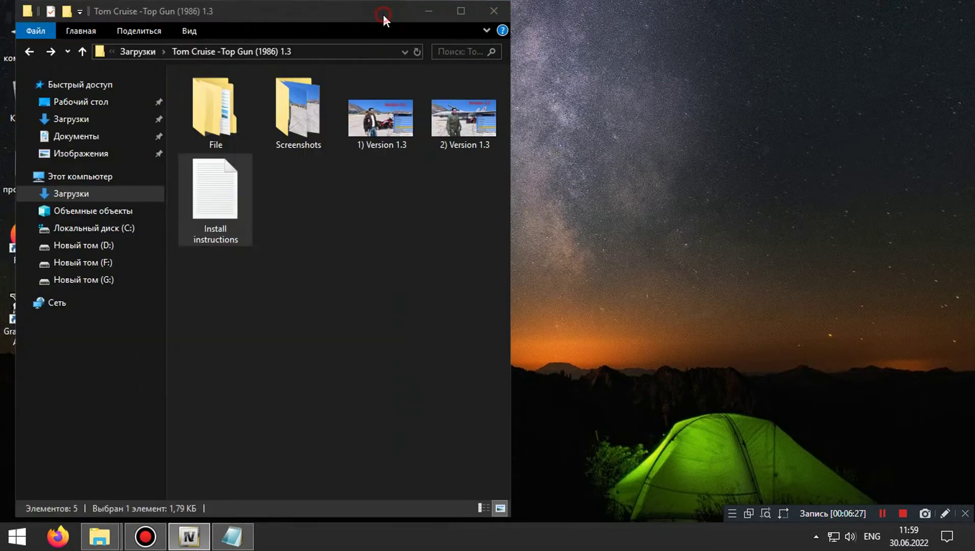
left_click(431, 11)
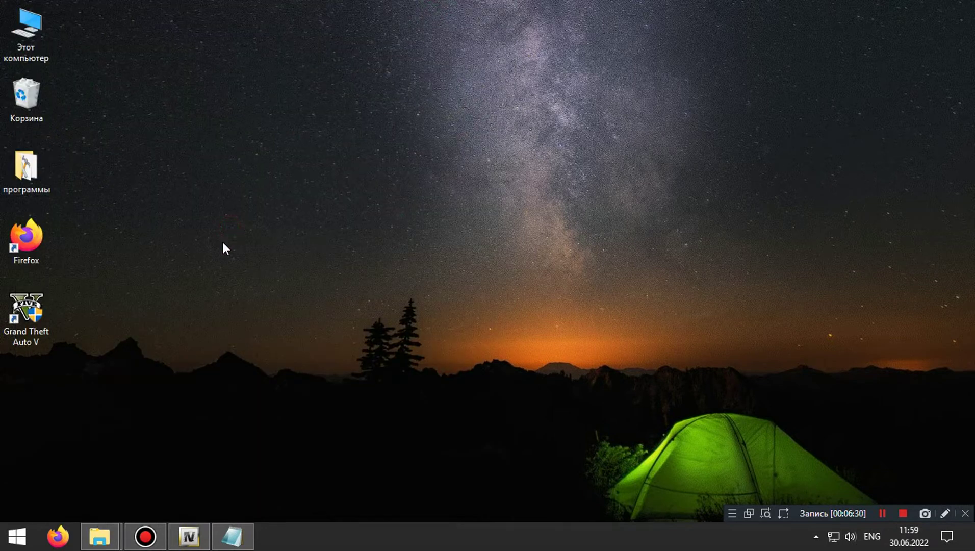
double_click(27, 332)
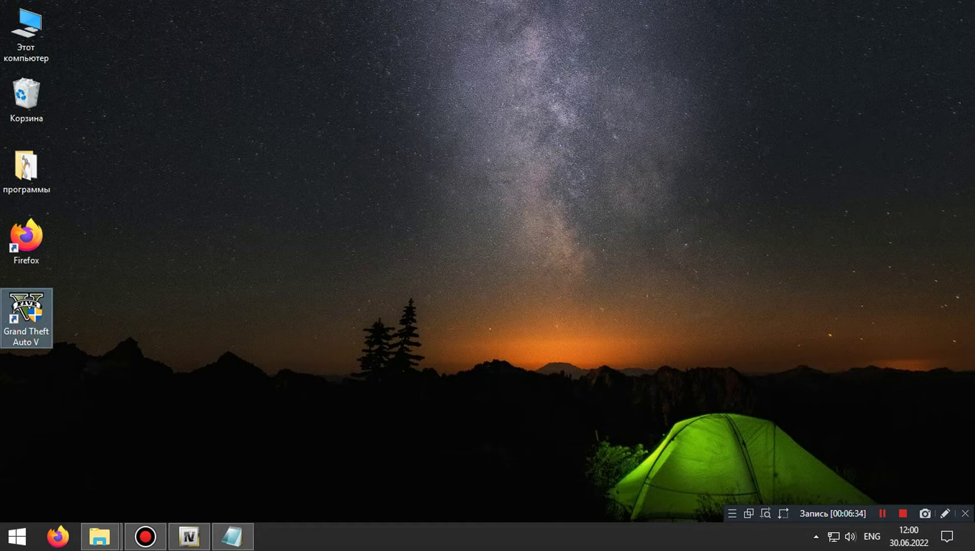
- Bring up the Enhanced Native Trainer in the game and open its Player Options
left_click(393, 367)
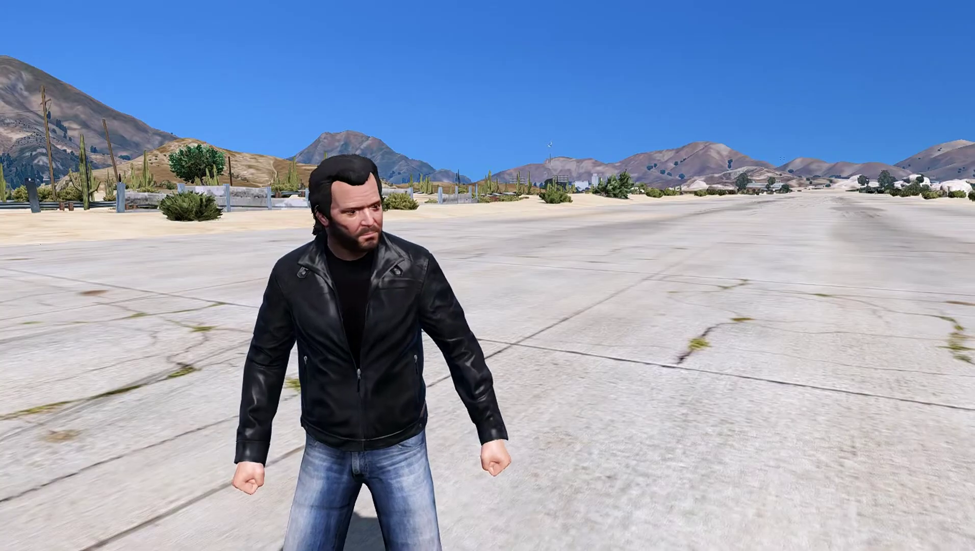
key("F4")
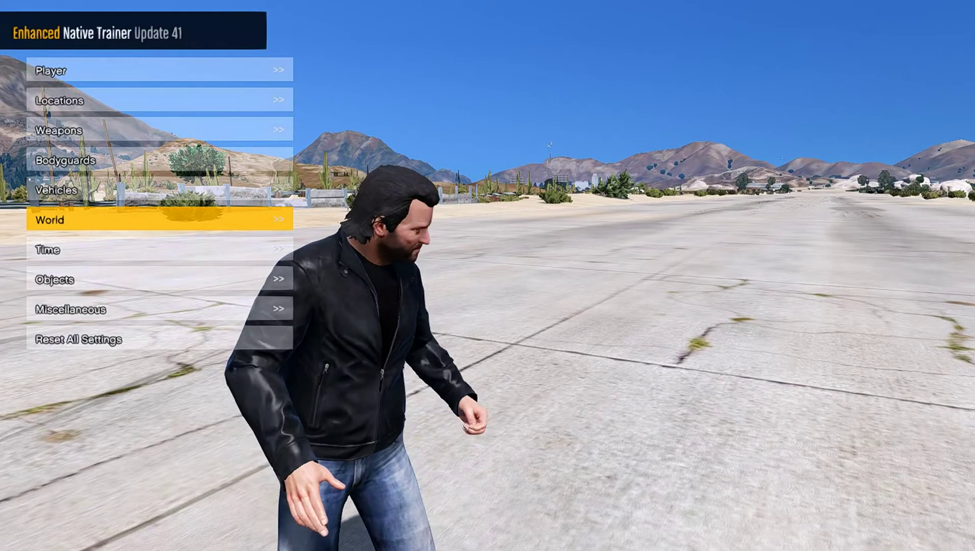
key("Up")
key("Up")
key("Up")
key("Up")
key("Up")
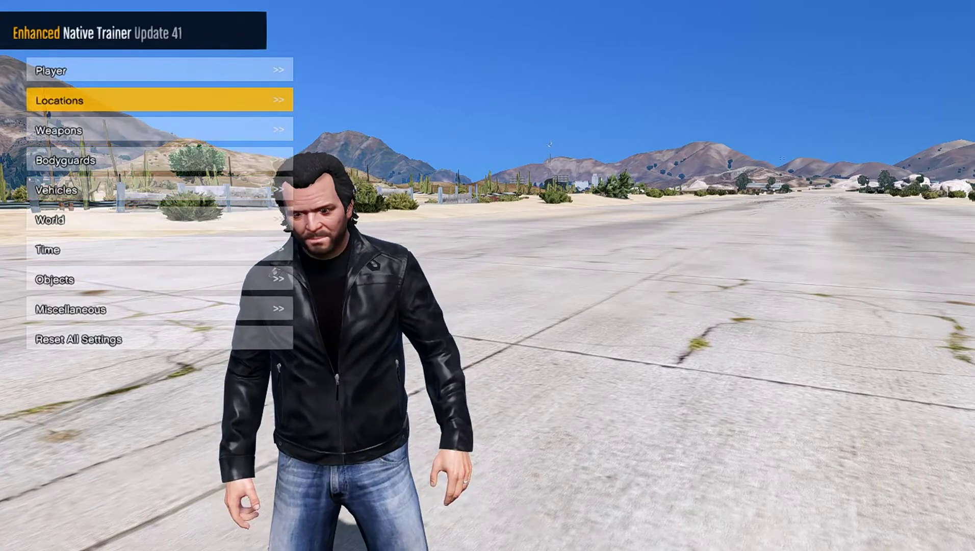
key("Return")
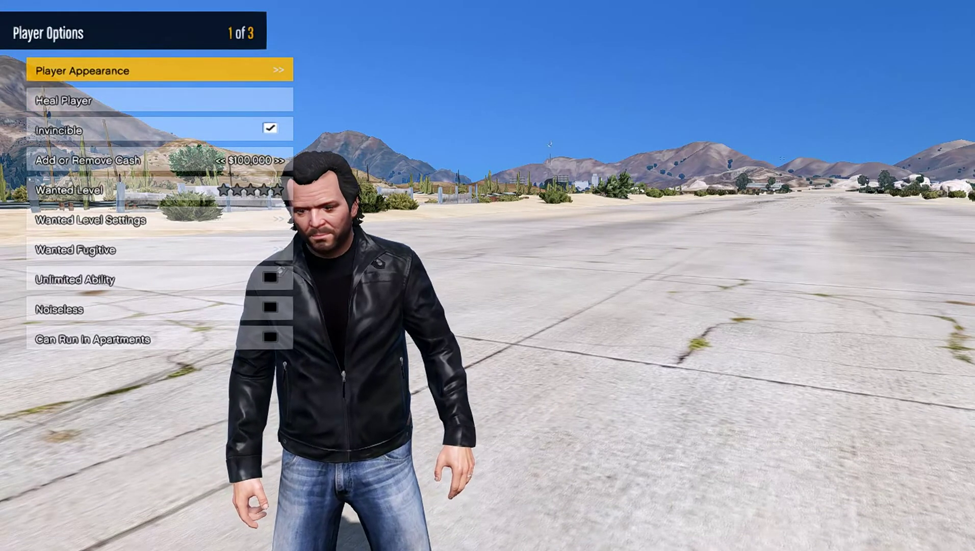
- Go into Player Appearance and open the NPCs skin category
key("Return")
key("Down")
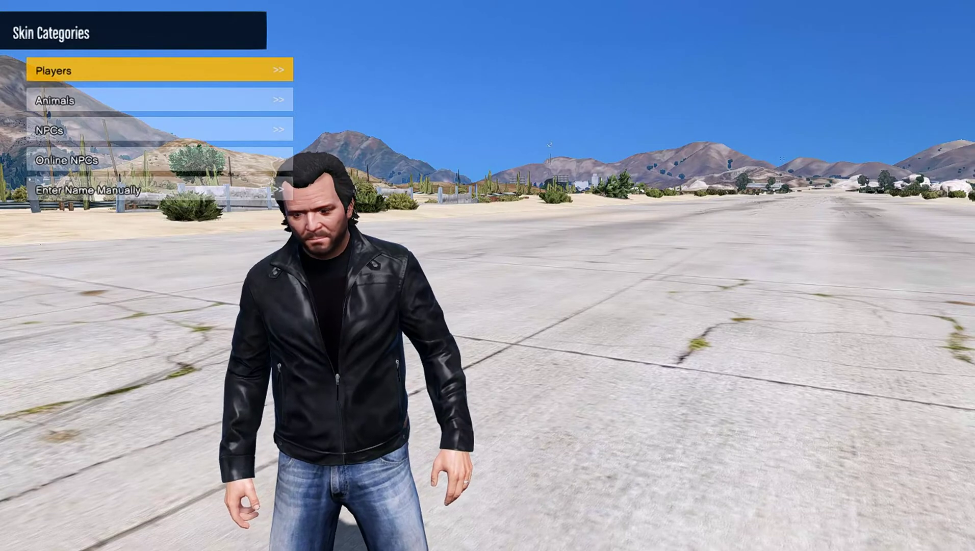
key("Down")
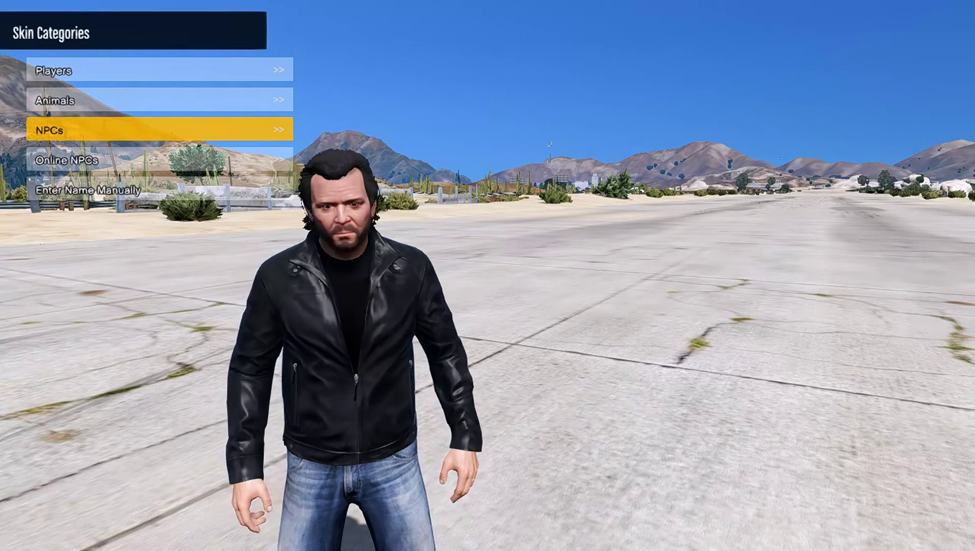
key("Return")
- Page through the General Skins list to page 54, where the Shopkeeper skin is listed
key("Right")
key("Right")
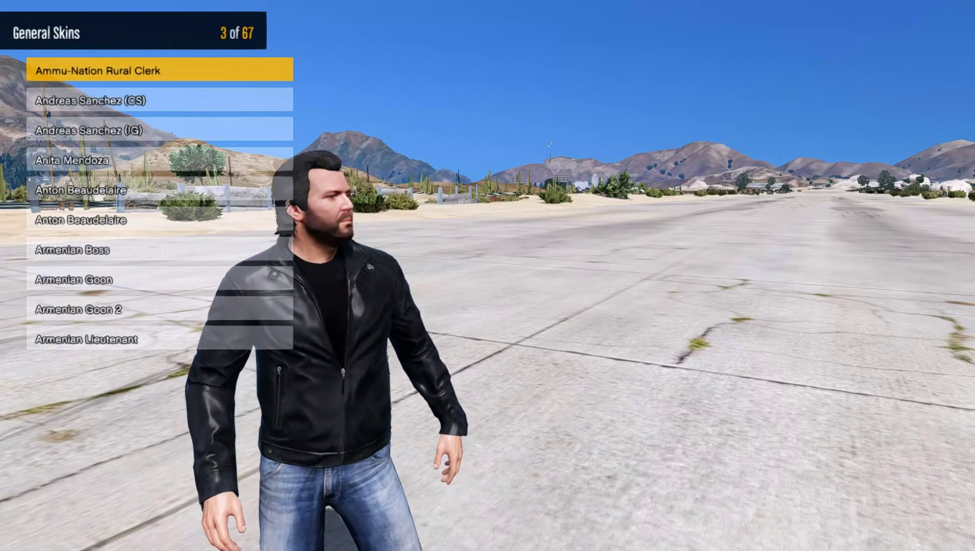
key("Right")
key("Right")
key("Right")
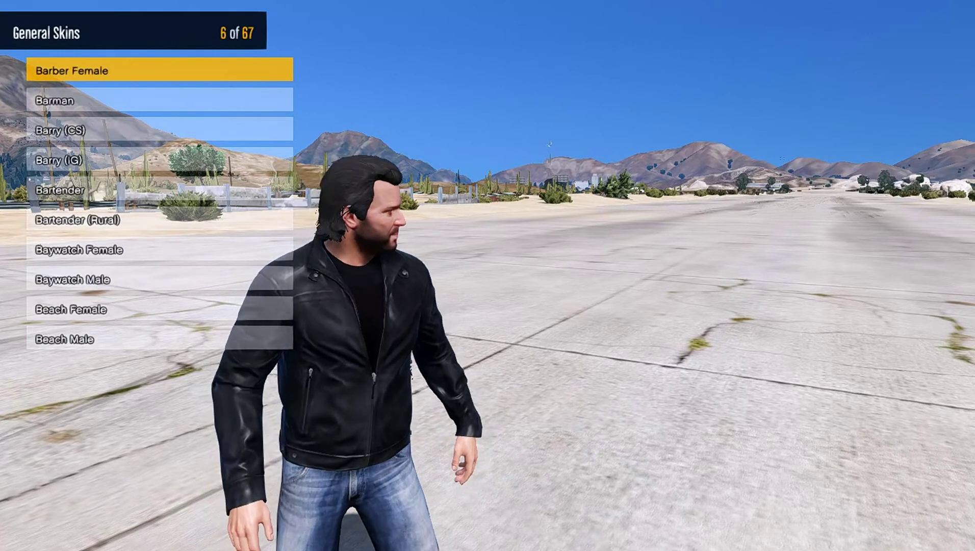
key("Right")
key("Right")
key("Right")
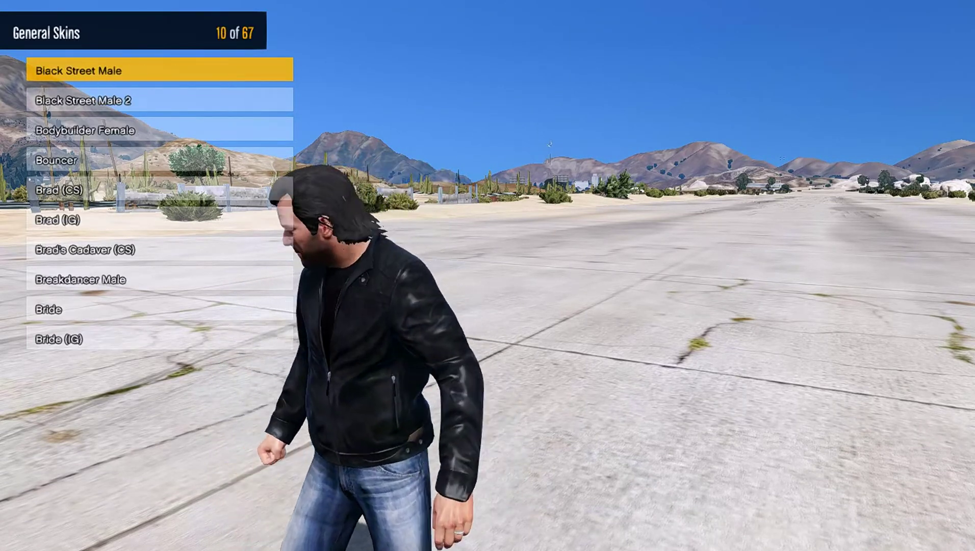
key("Right")
key("Right")
key("Right")
key("Right")
key("Right")
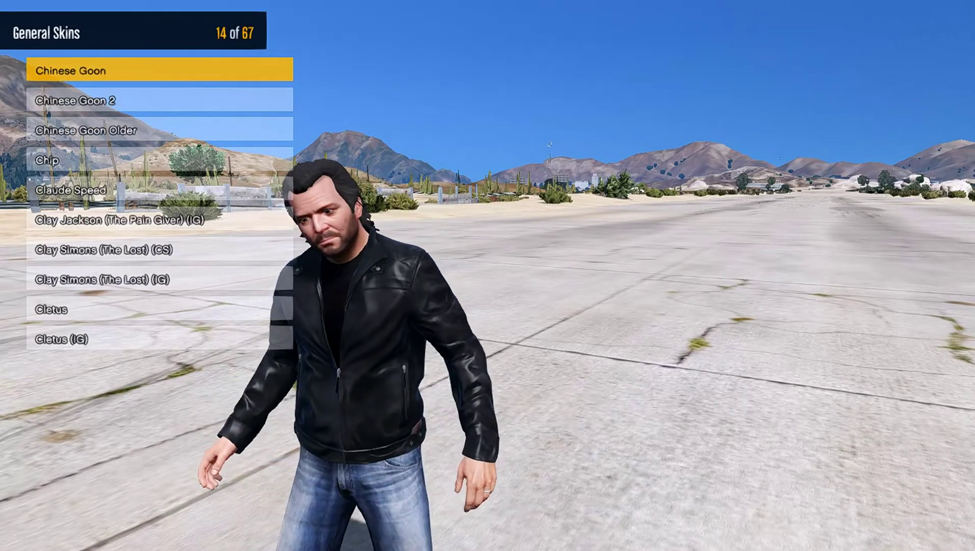
key("Right")
key("Right")
key("Right")
key("Right")
key("Right")
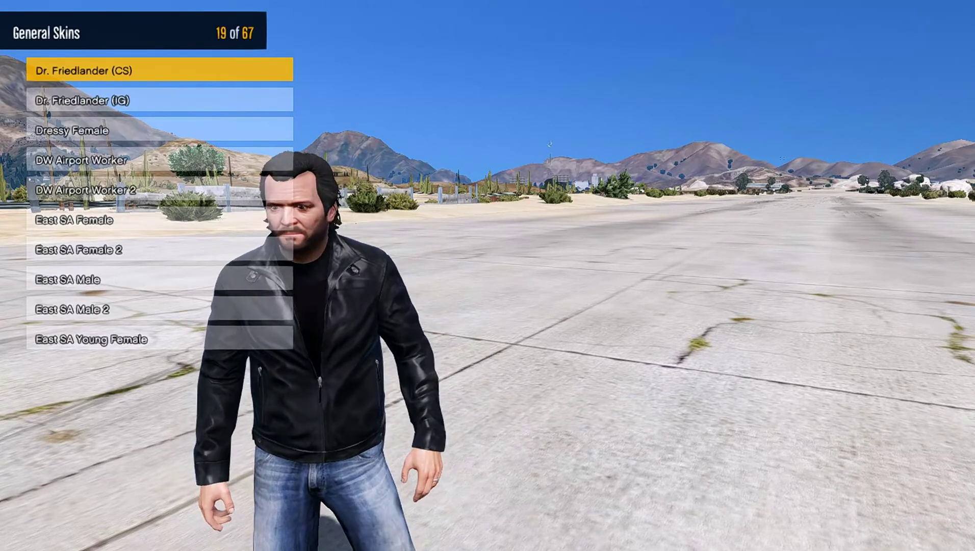
key("Right")
key("Right")
key("Right")
key("Right")
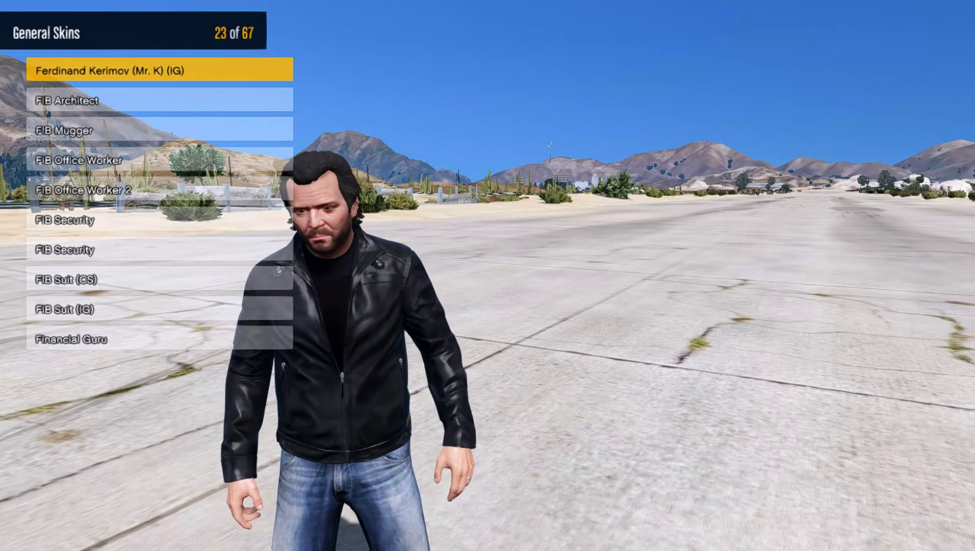
key("Right")
key("Right")
key("Right")
key("Right")
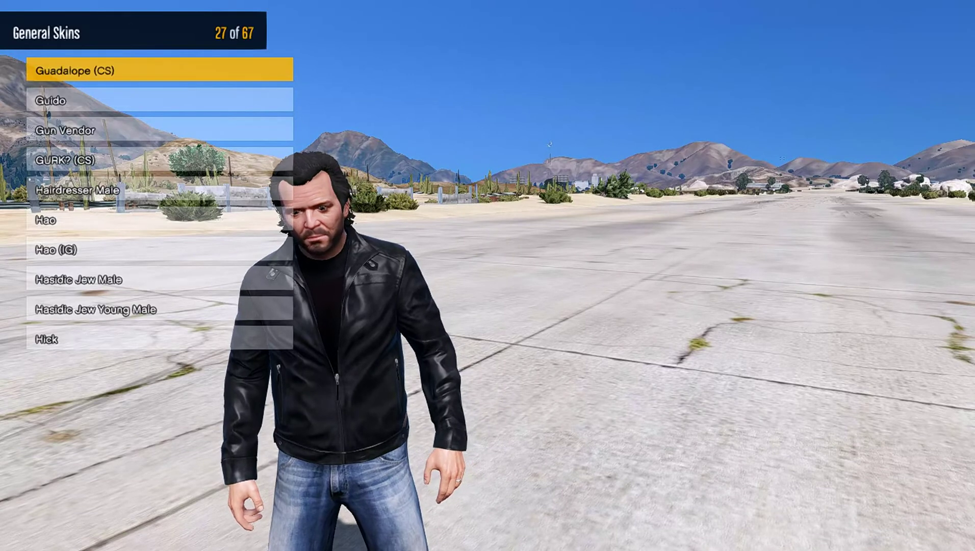
key("Right")
key("Right")
key("Right")
key("Right")
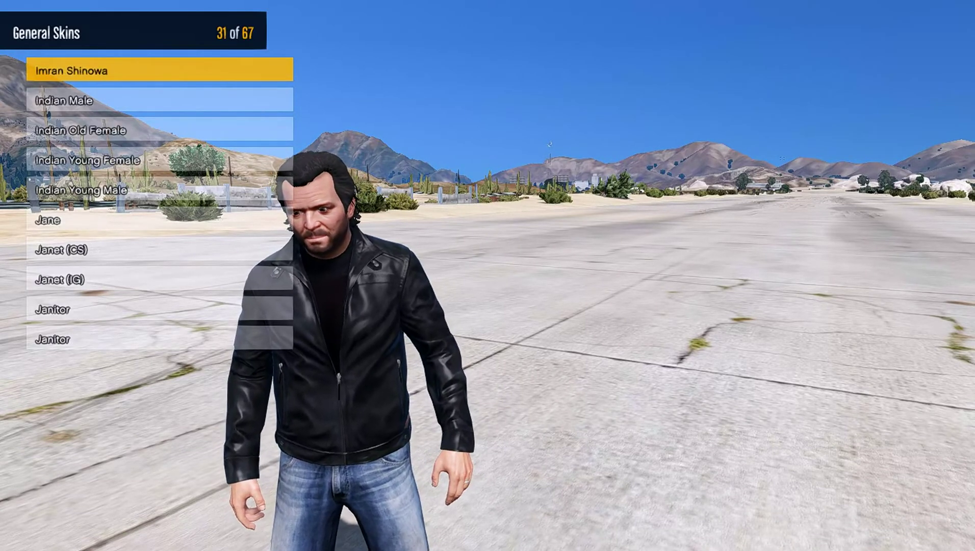
key("Right")
key("Right")
key("Right")
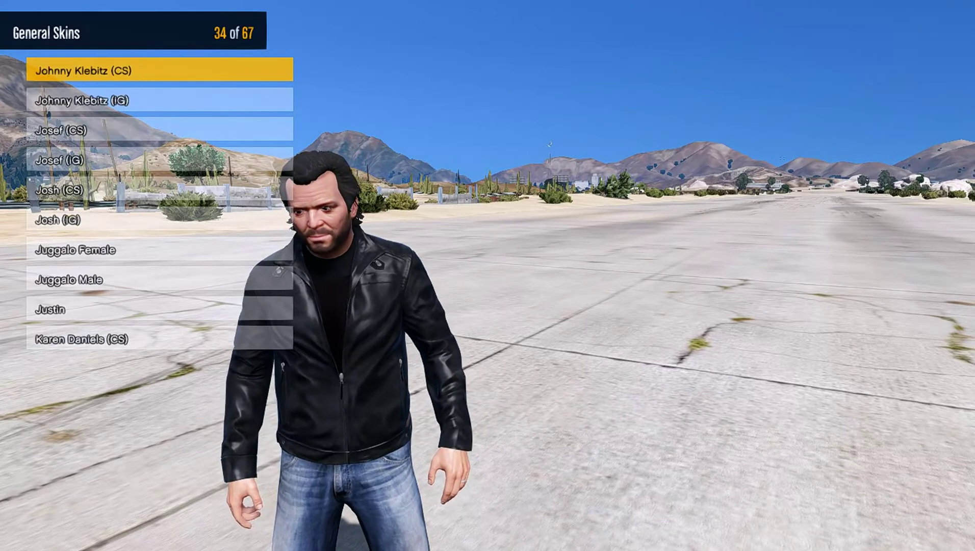
key("Right")
key("Right")
key("Right")
key("Right")
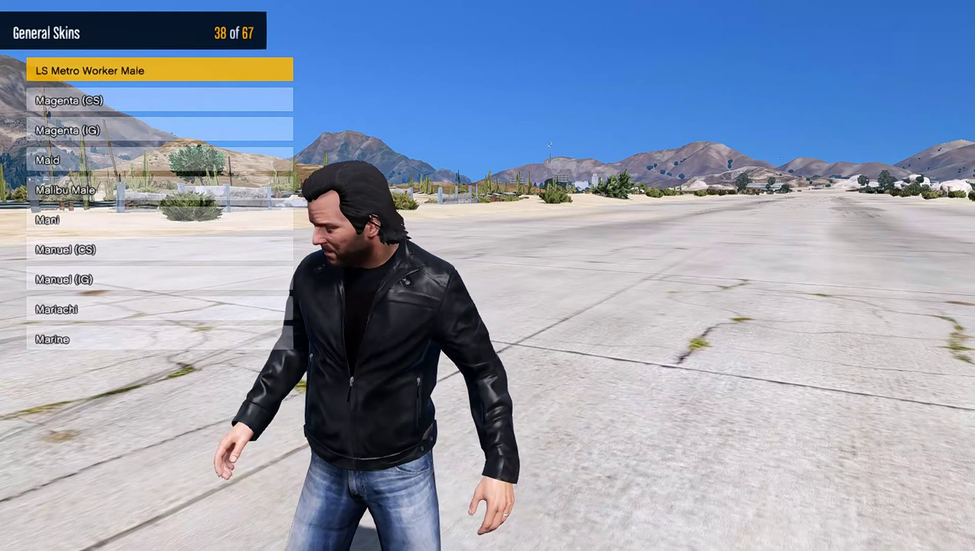
key("Right")
key("Right")
key("Right")
key("Right")
key("Right")
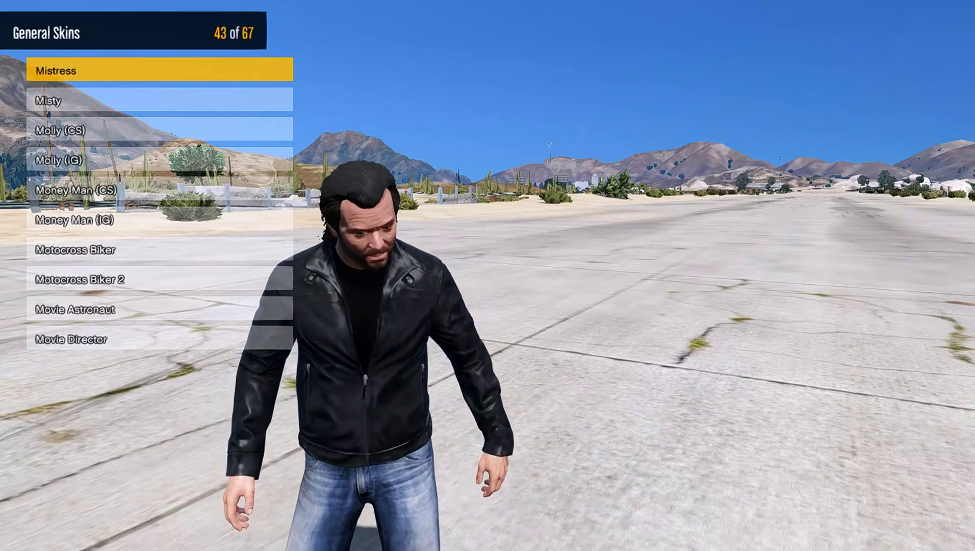
key("Right")
key("Right")
key("Right")
key("Right")
key("Right")
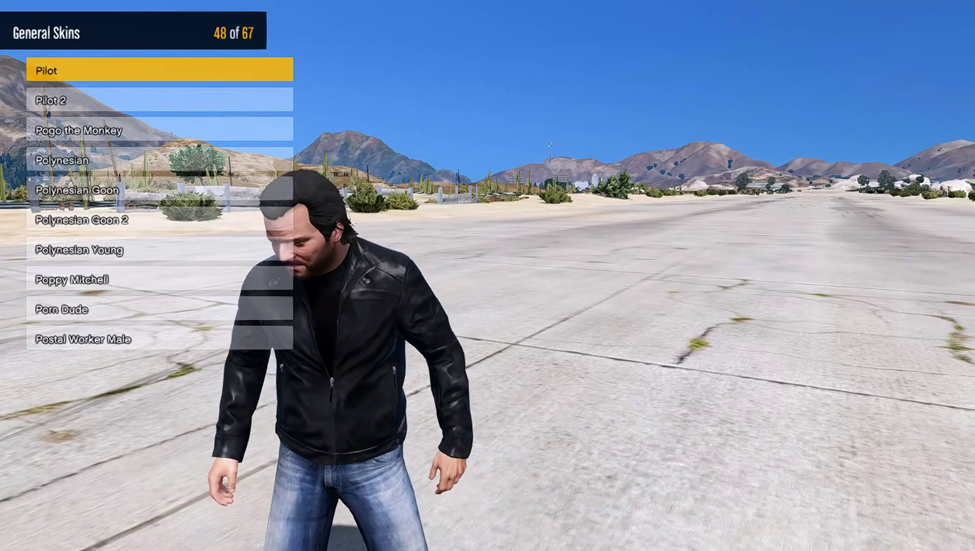
key("Right")
key("Right")
key("Right")
key("Right")
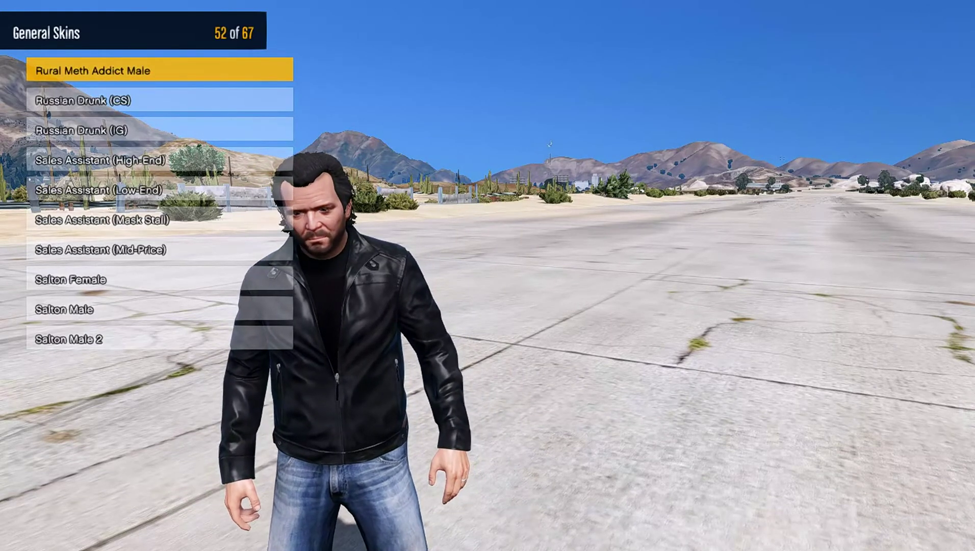
key("Right")
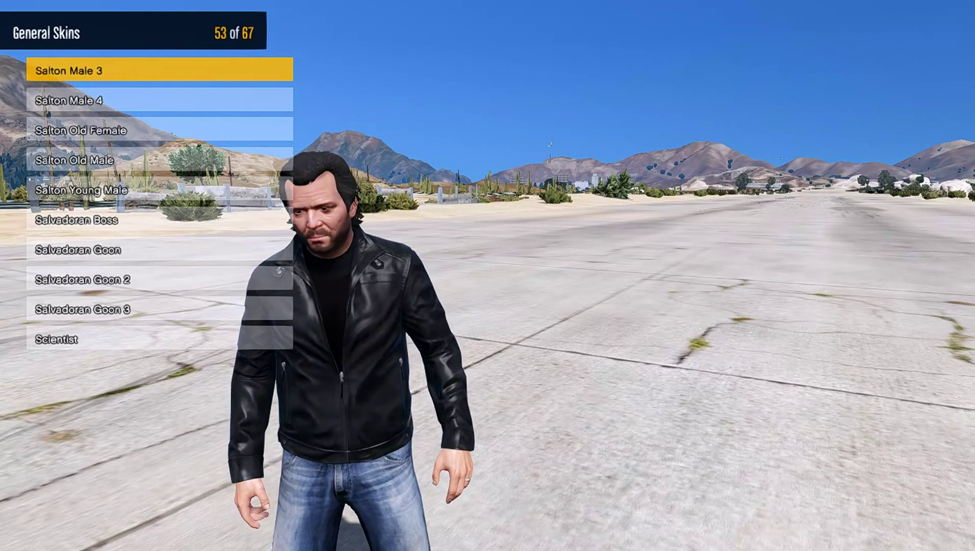
key("Left")
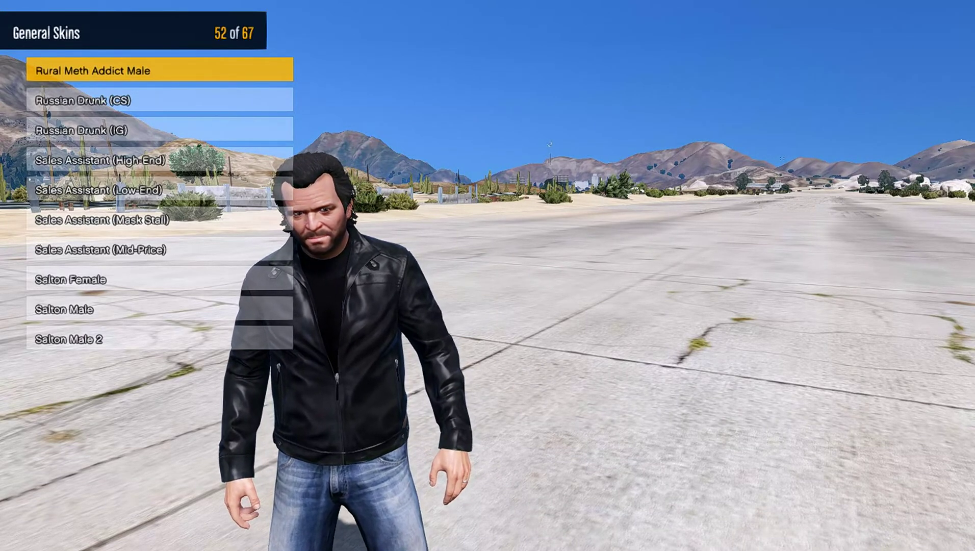
key("Right")
key("Right")
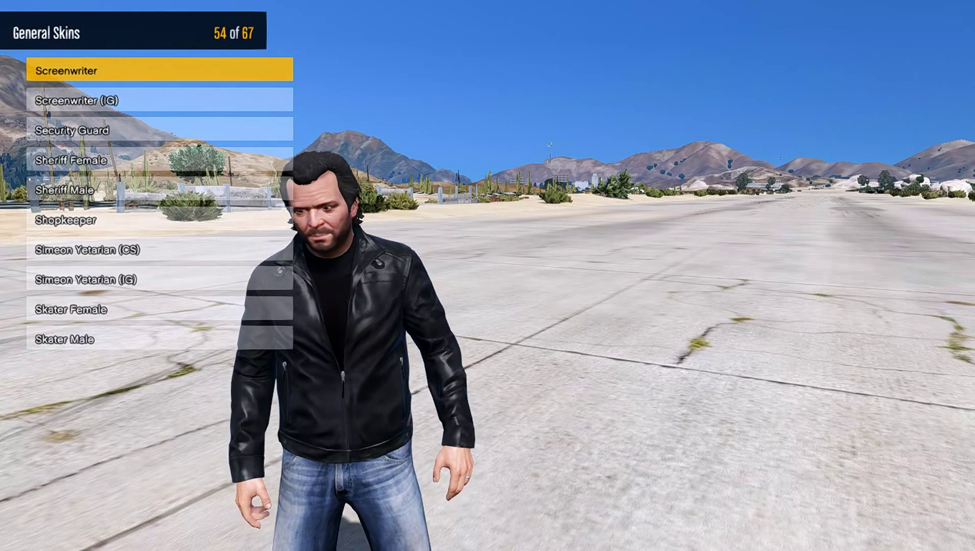
- Apply the Shopkeeper skin to the player character
key("Down")
key("Down")
key("Down")
key("Down")
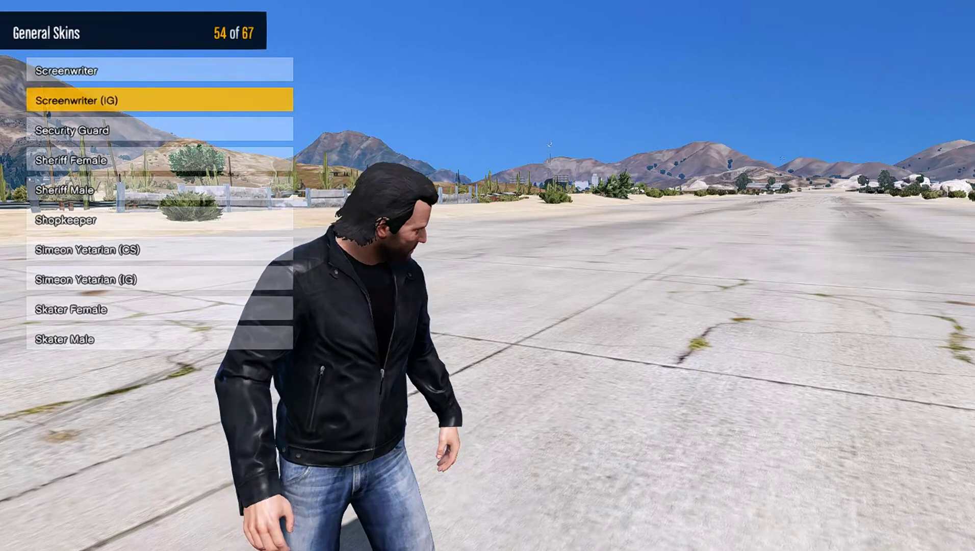
key("Down")
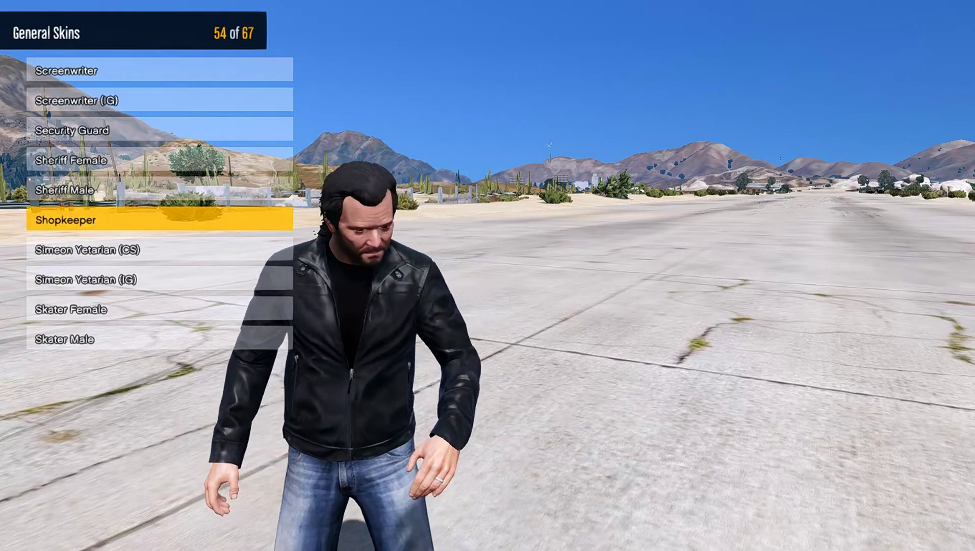
key("Return")
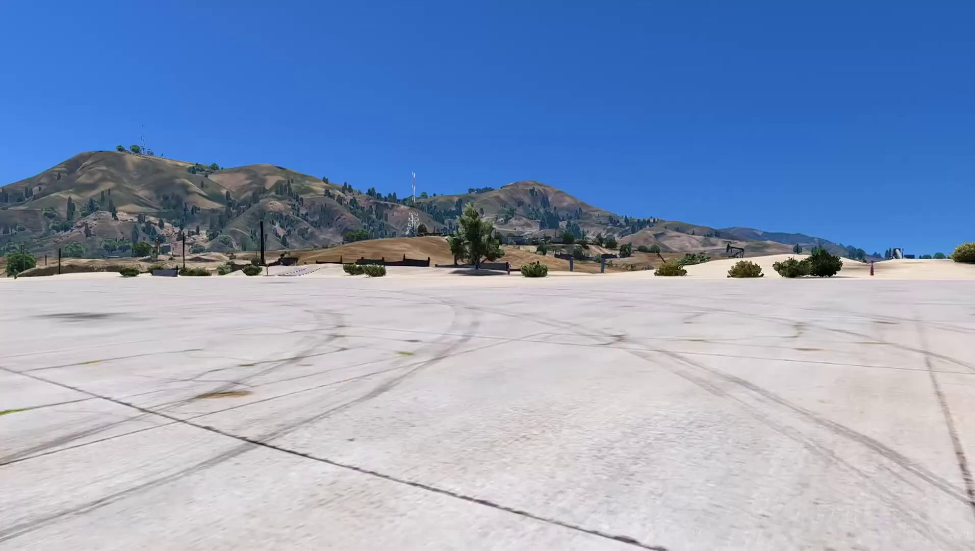